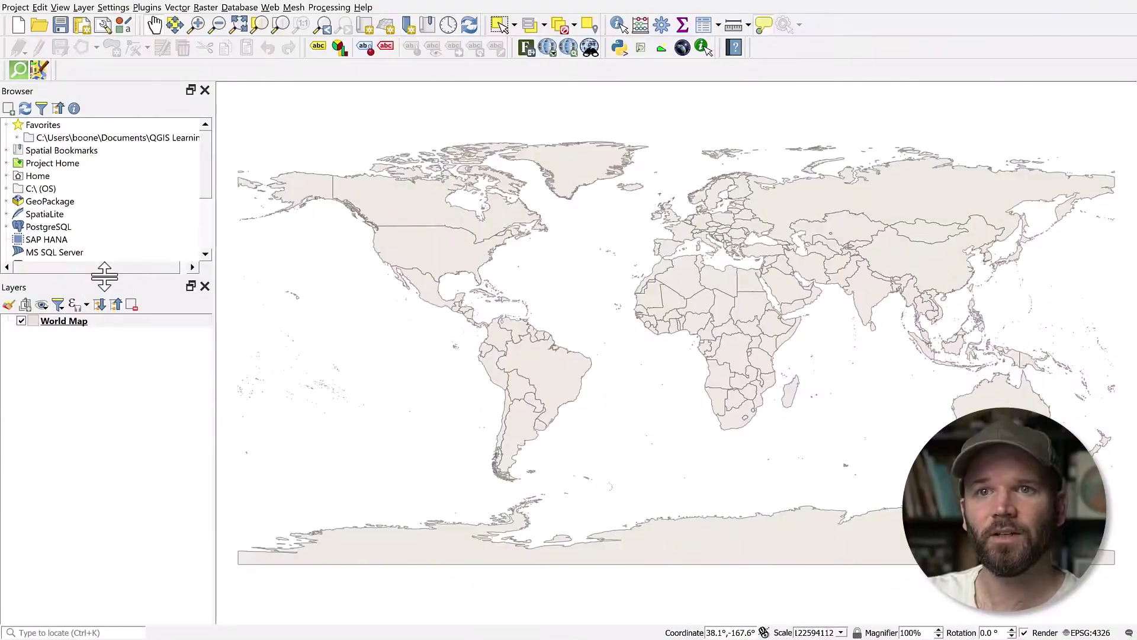
Enlarge the Browser panel to list all data sources and bring up the general Options settings.
drag(104, 276, 106, 392)
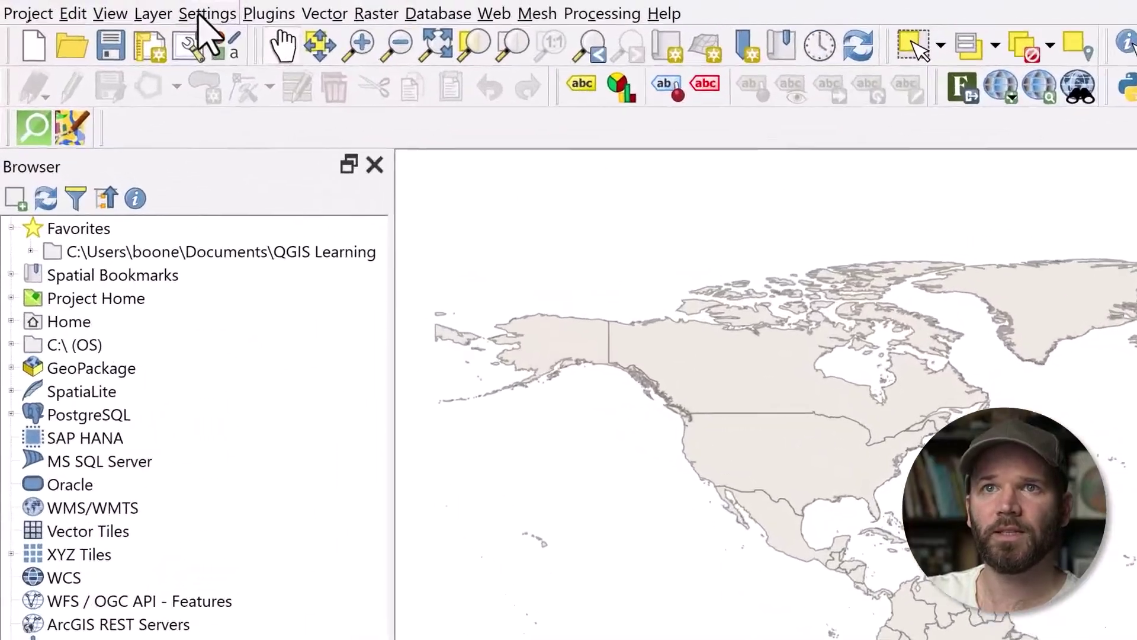
click(114, 7)
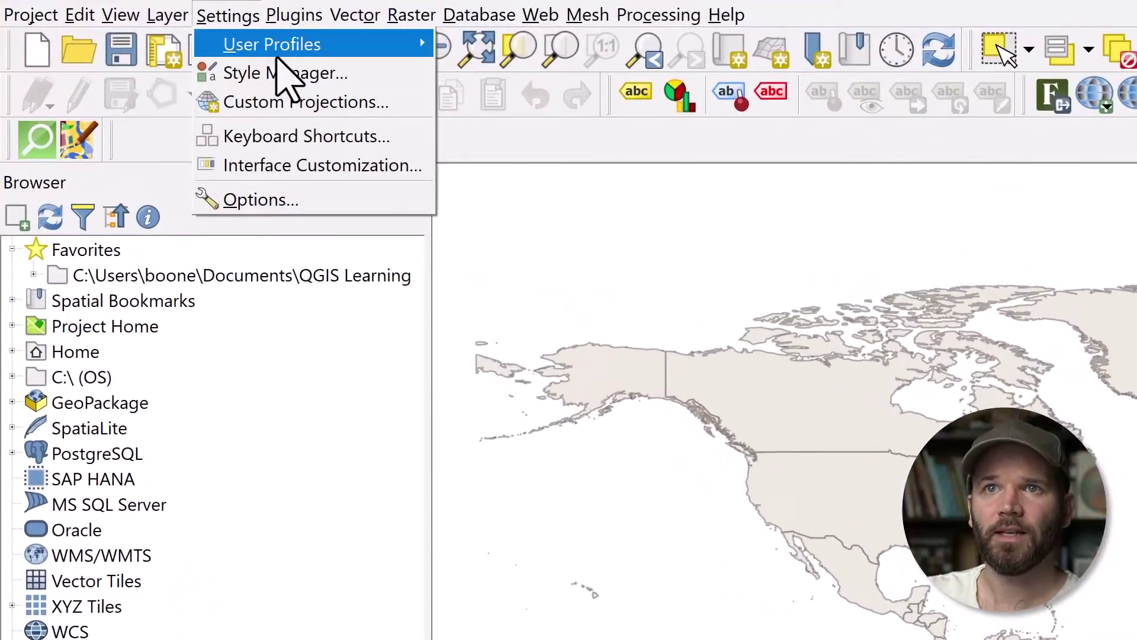
click(342, 201)
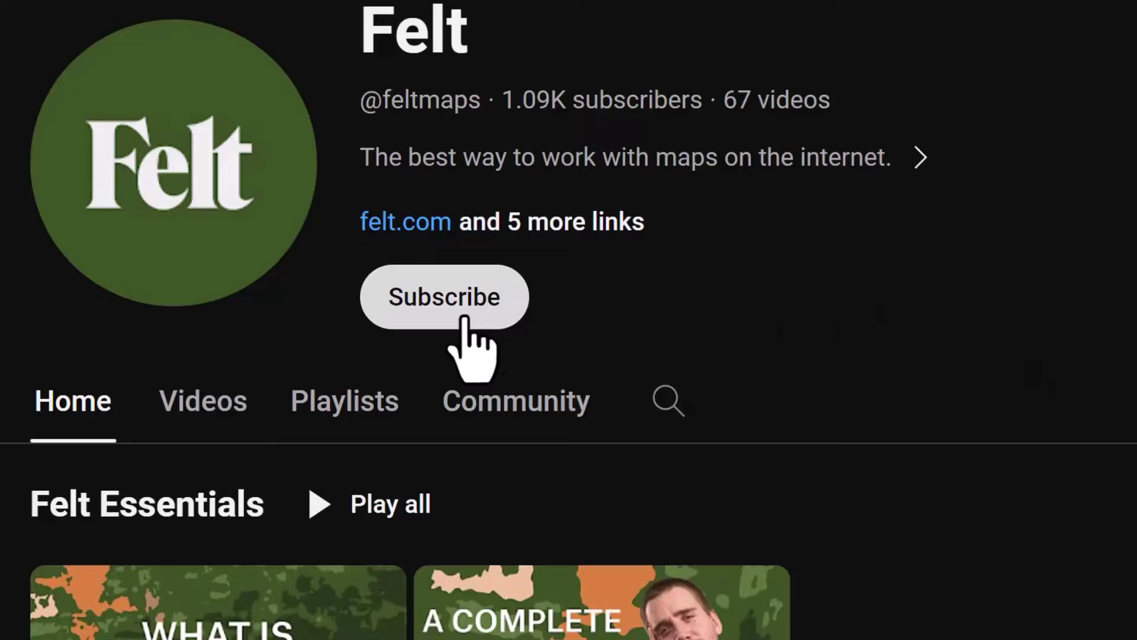
click(464, 319)
click(592, 298)
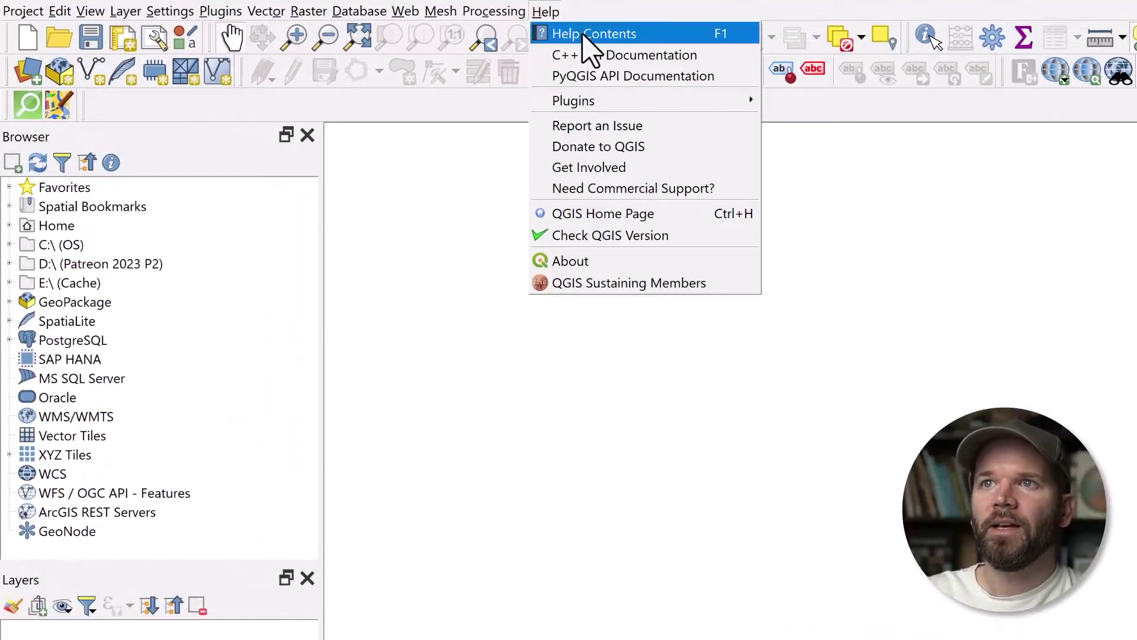
Open the QGIS 3.28 User Guide through Help Contents.
click(604, 33)
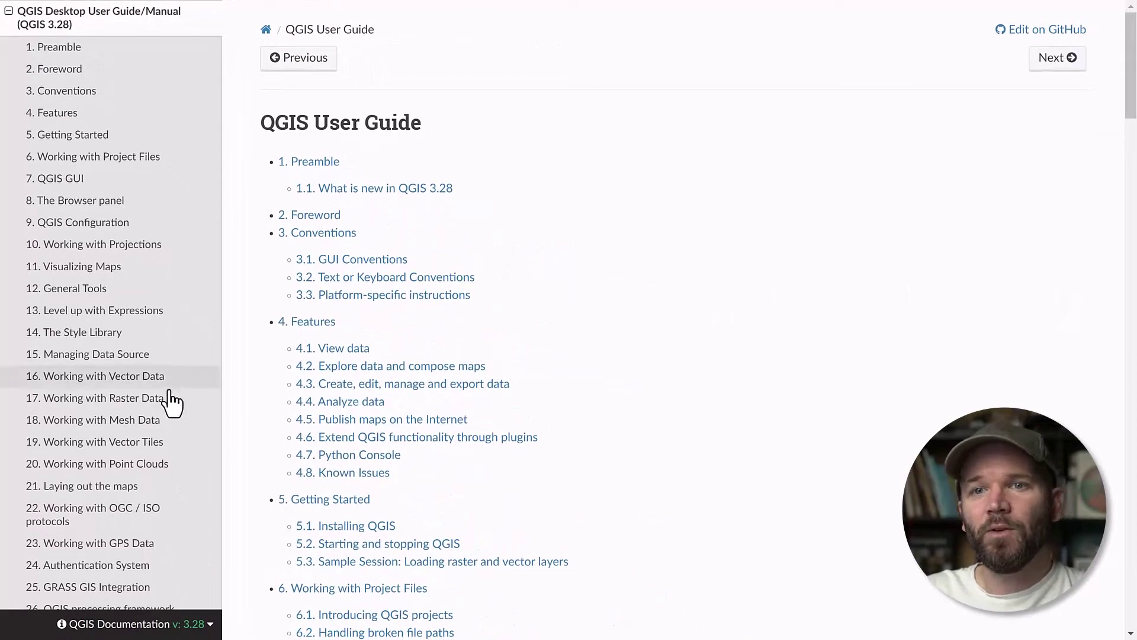
Open the 'A Gentle Introduction to GIS' manual from the guide's table of contents.
scroll(121, 377, down, 6)
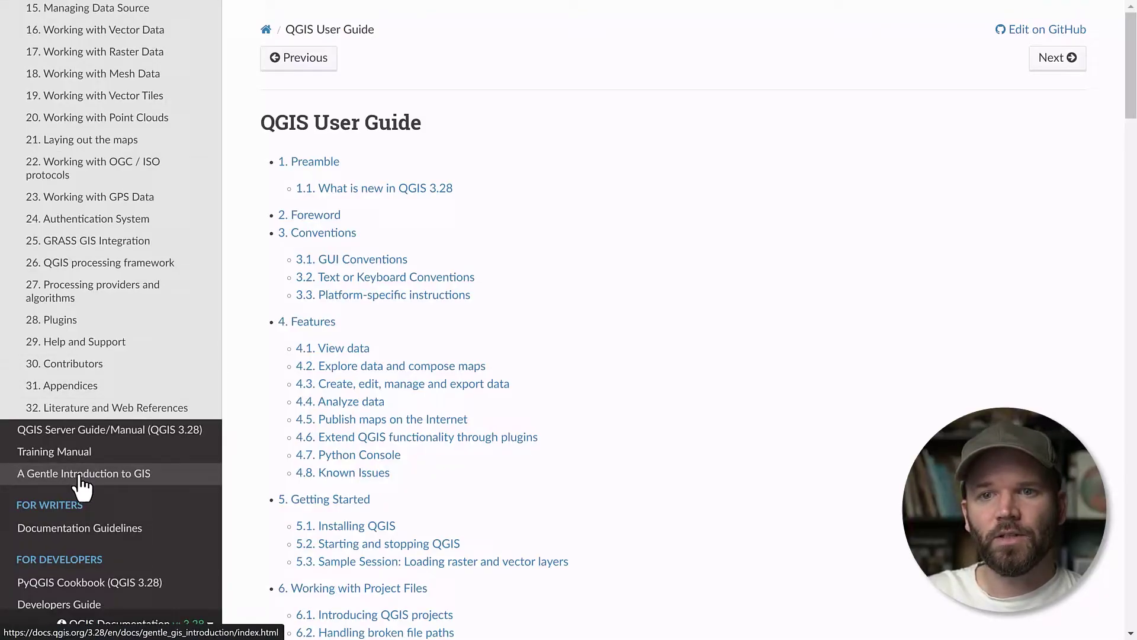
click(82, 474)
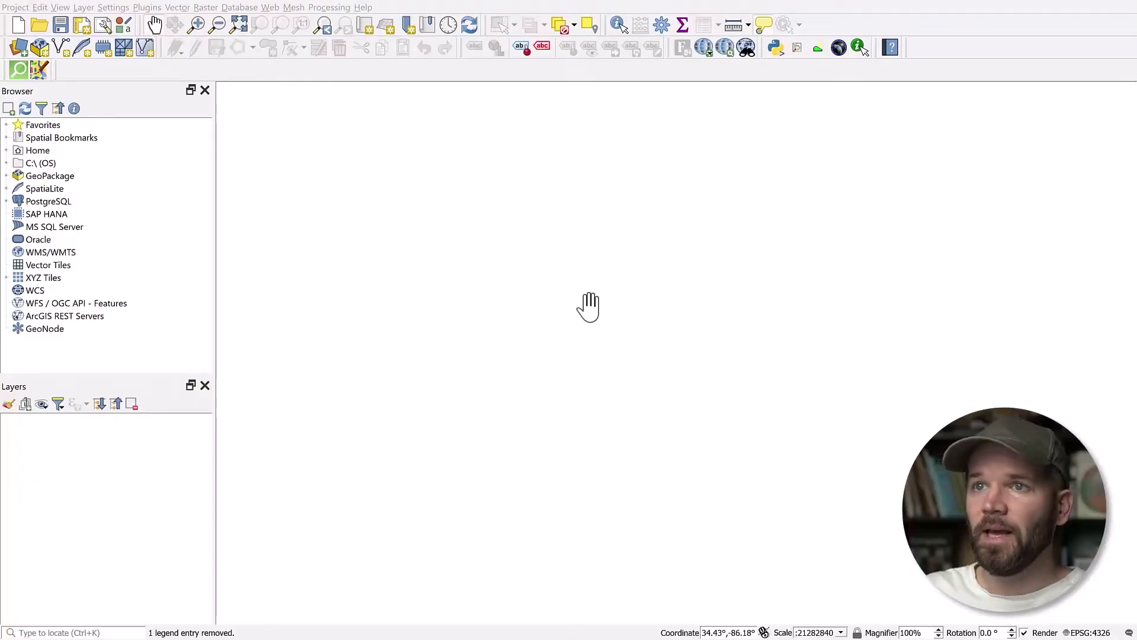
Load the built-in World Map layer by entering 'world' in the status-bar Coordinate box.
click(713, 631)
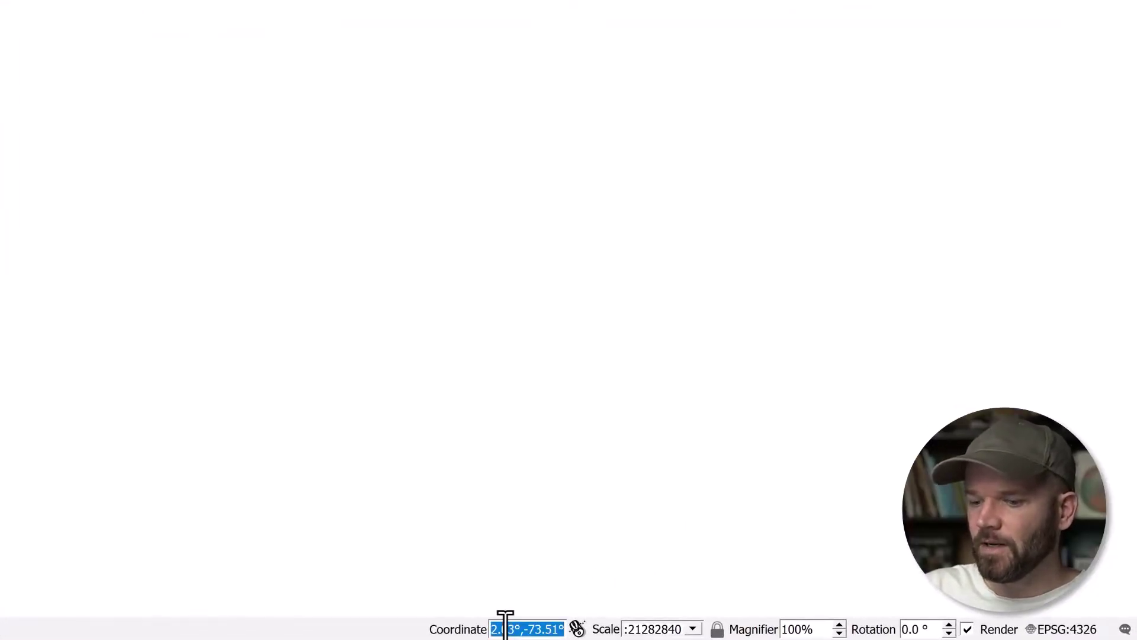
text(world)
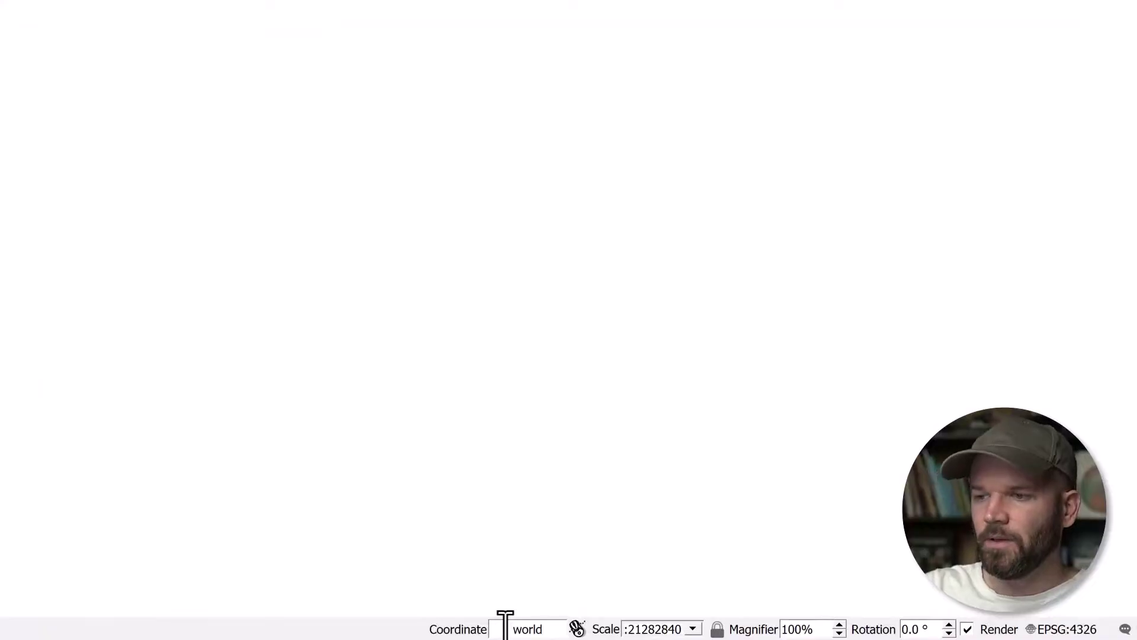
key(Return)
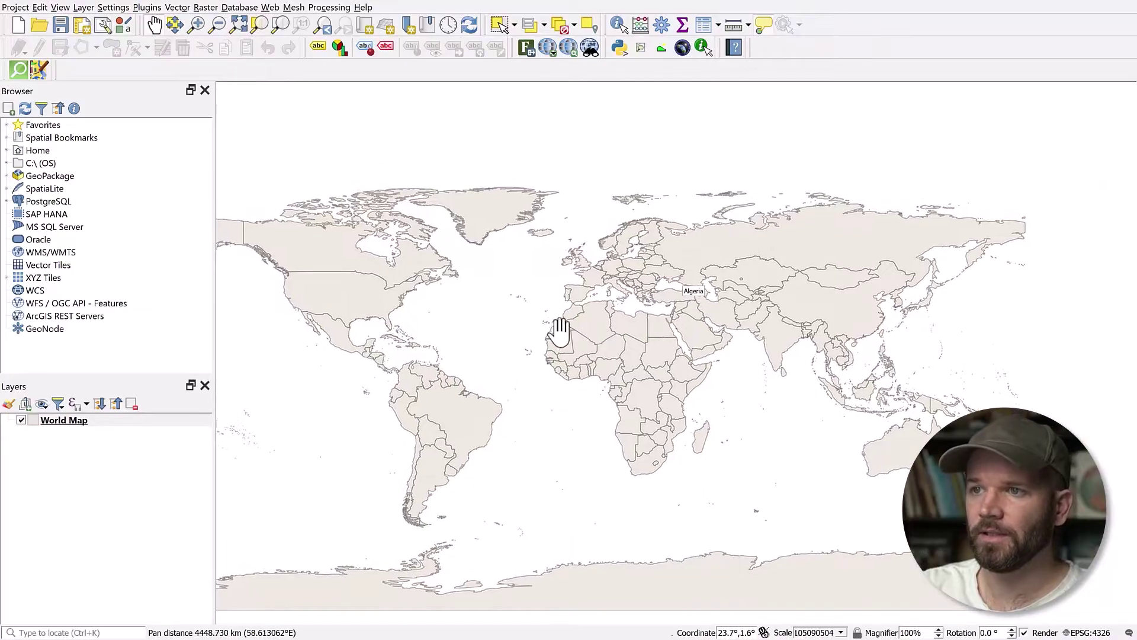
drag(524, 322, 622, 276)
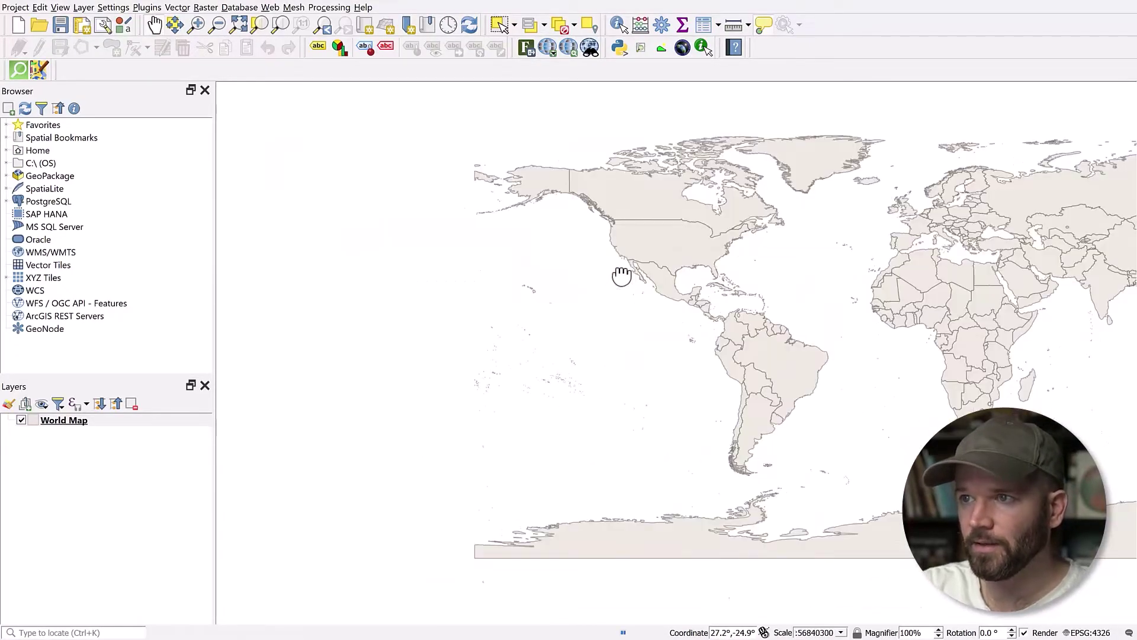
drag(807, 389, 596, 317)
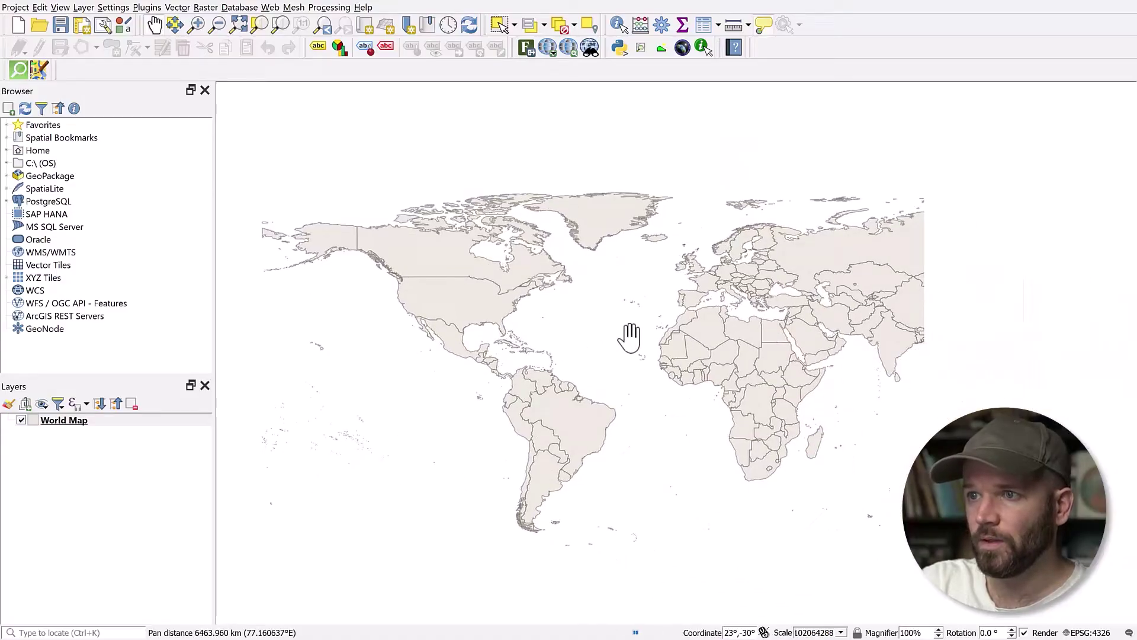
scroll(680, 350, up, 2)
scroll(752, 357, up, 2)
drag(756, 355, 702, 341)
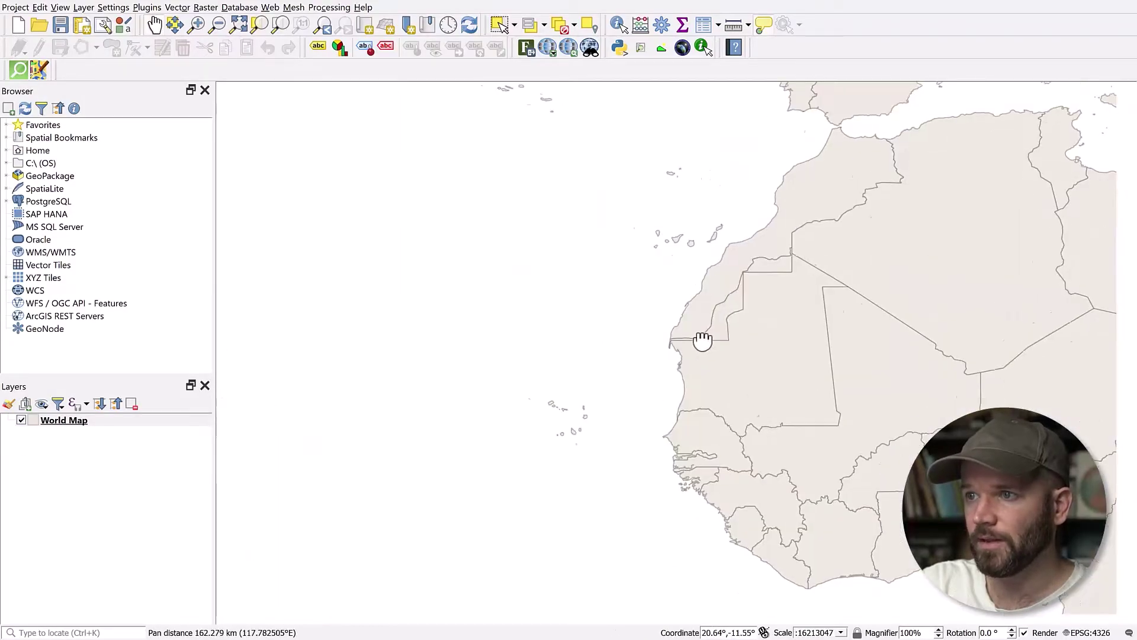
scroll(705, 340, down, 4)
scroll(716, 339, up, 2)
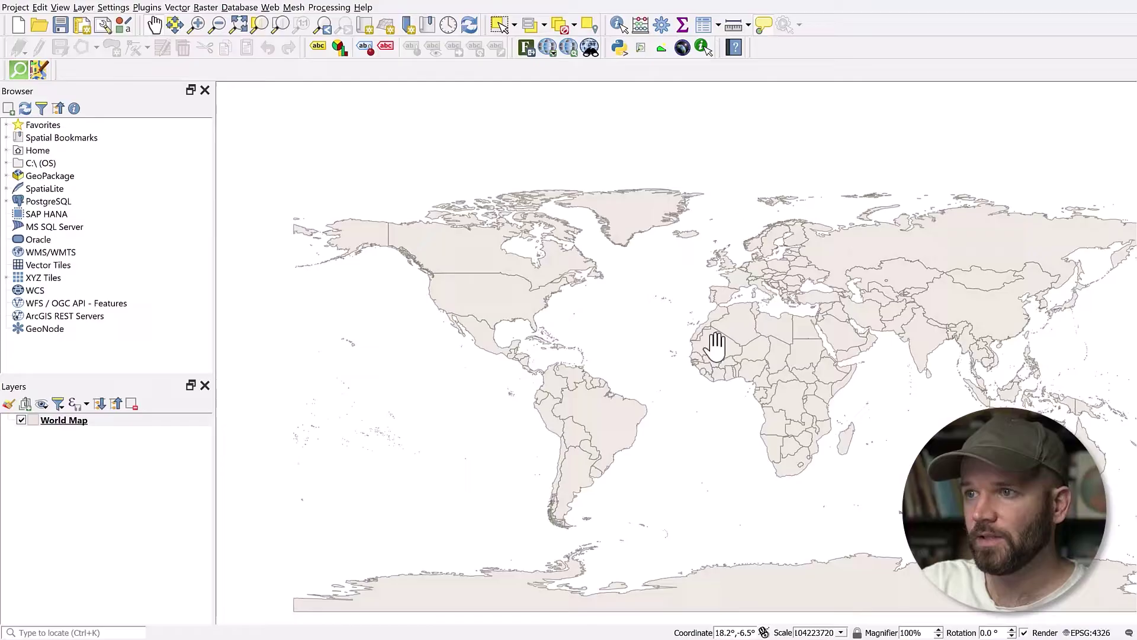
scroll(738, 345, up, 1)
scroll(737, 345, up, 1)
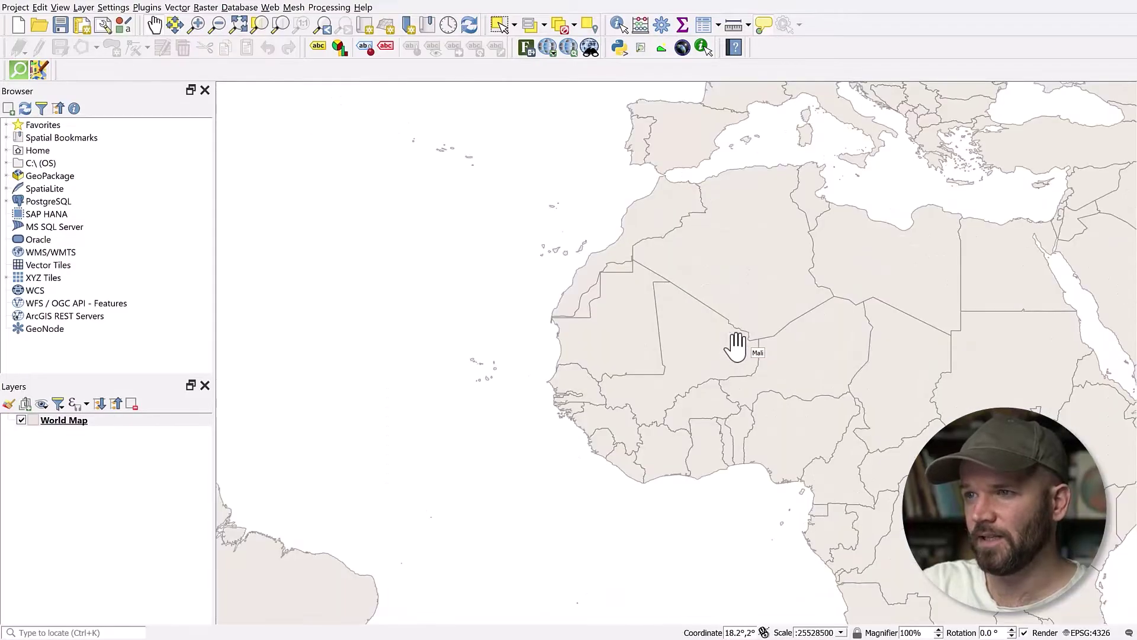
drag(737, 329, 699, 341)
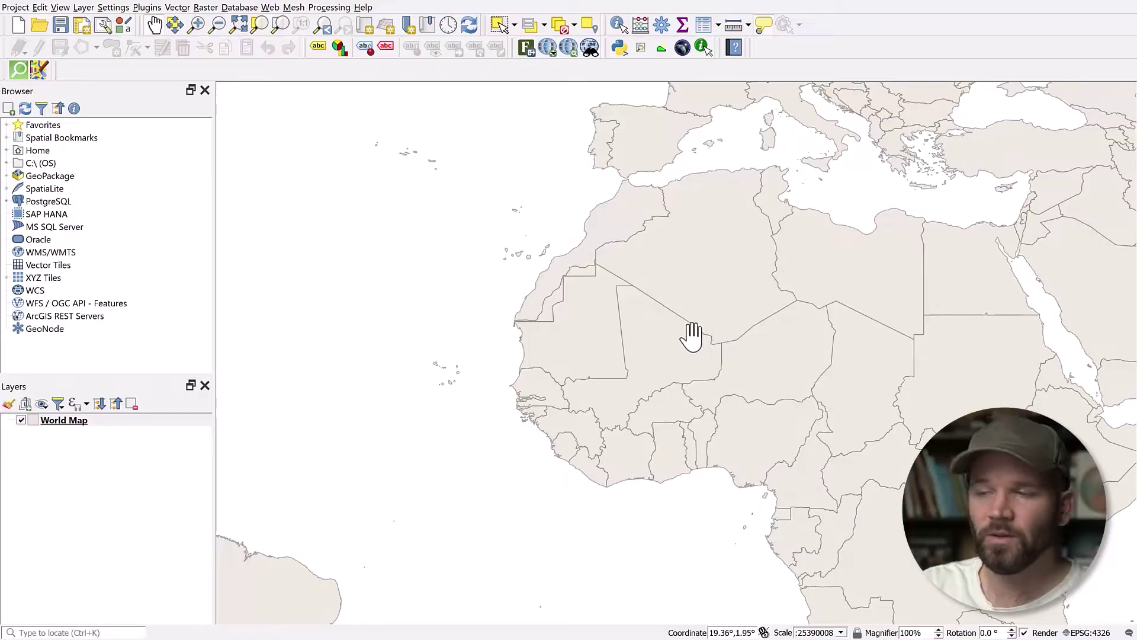
scroll(662, 338, up, 1)
scroll(662, 338, up, 4)
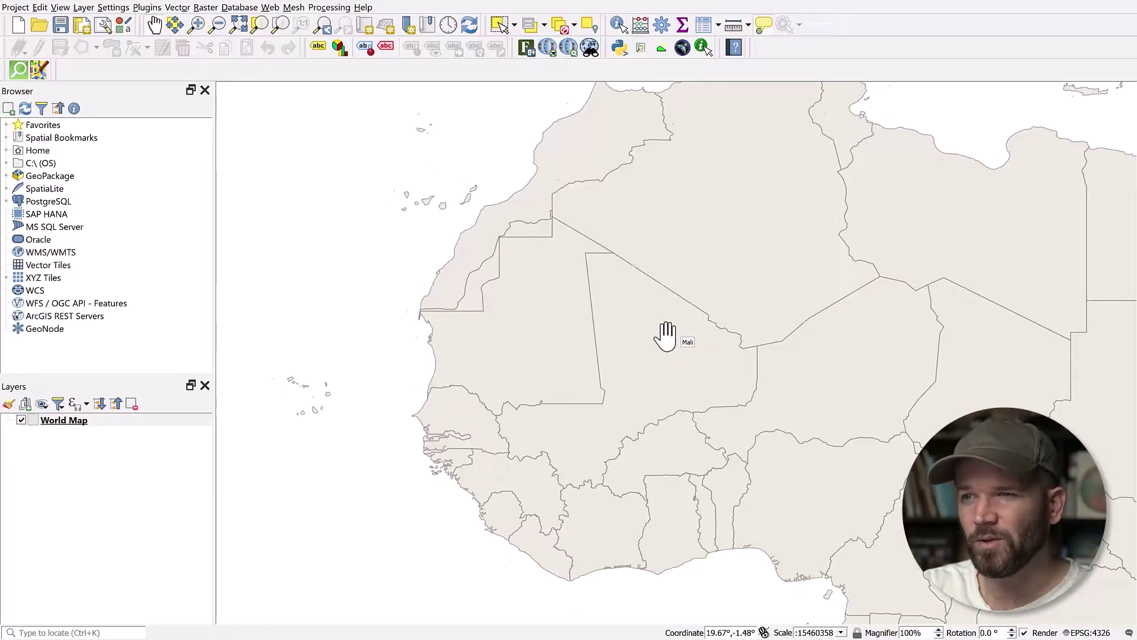
scroll(666, 336, up, 1)
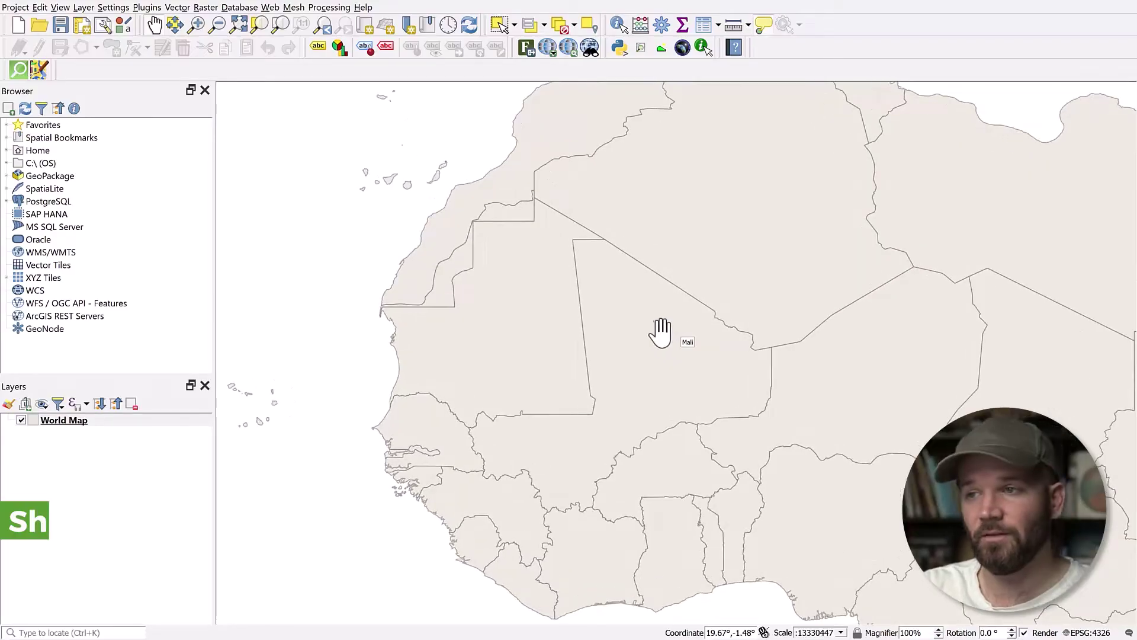
shift+scroll(654, 333, down, 3)
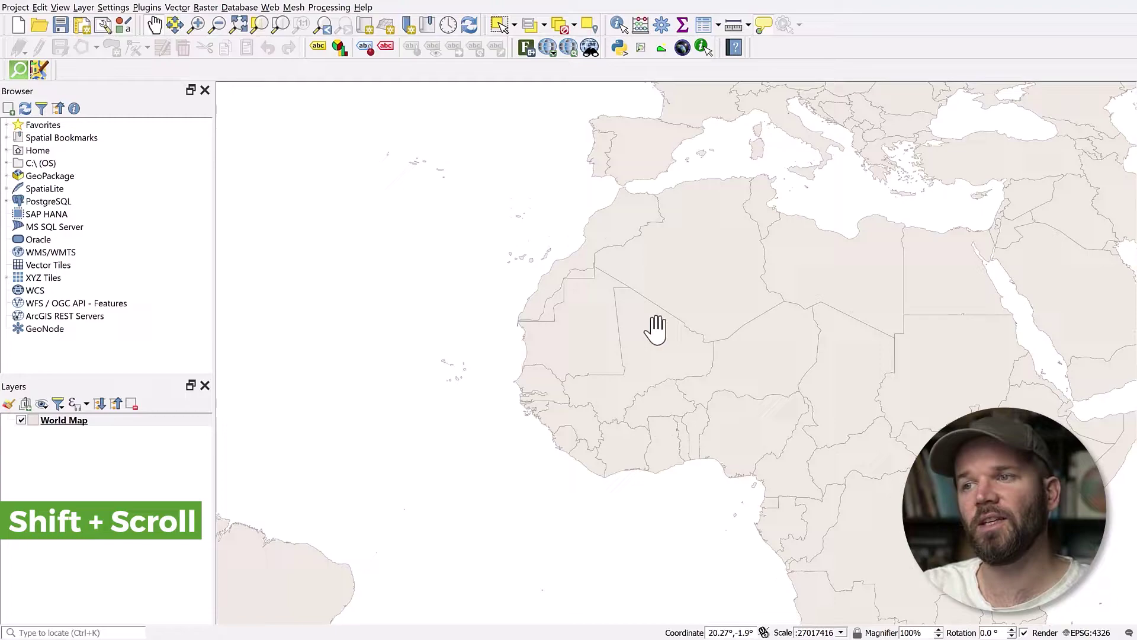
scroll(656, 329, up, 2)
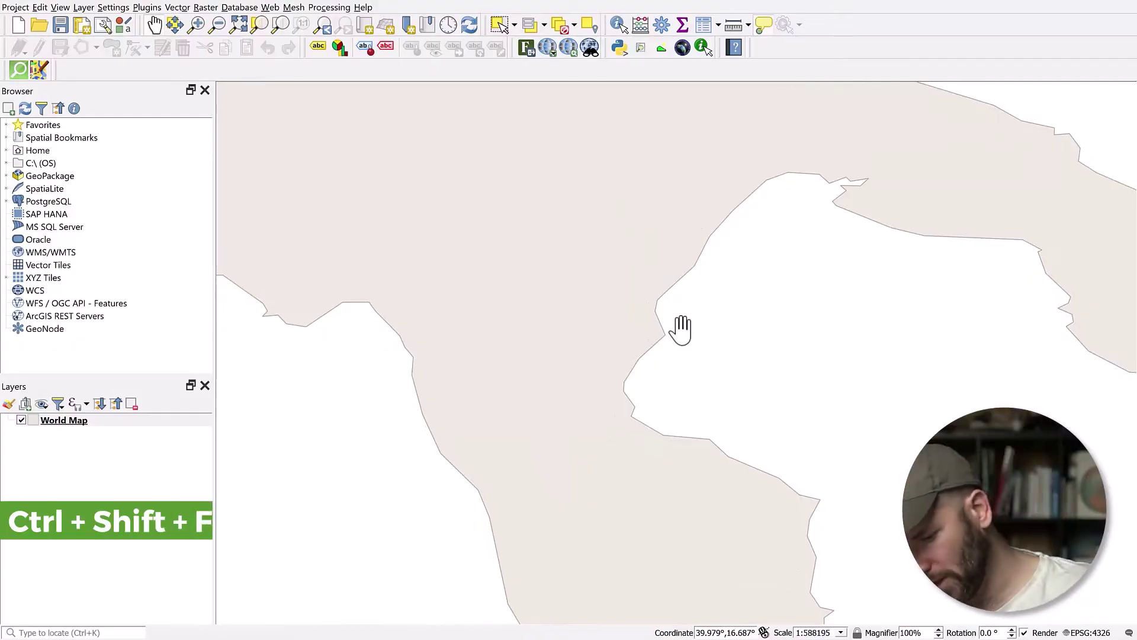
key(ctrl+shift+f)
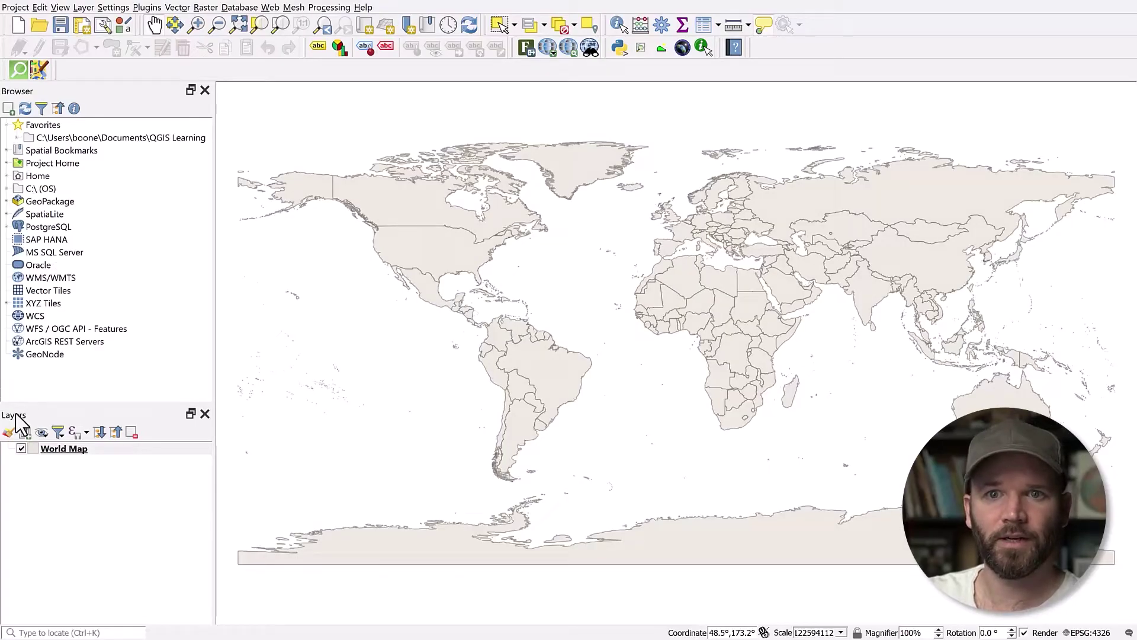
Redock the Browser panel above the Layers panel and expand it to show every source down to GeoNode.
drag(14, 414, 28, 101)
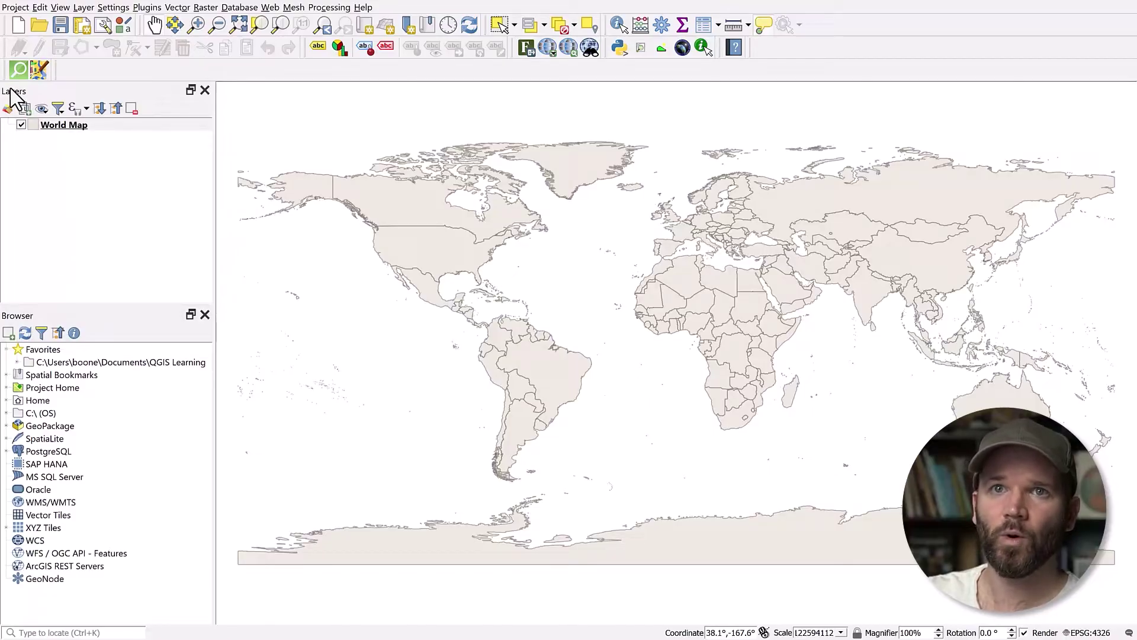
drag(10, 90, 72, 264)
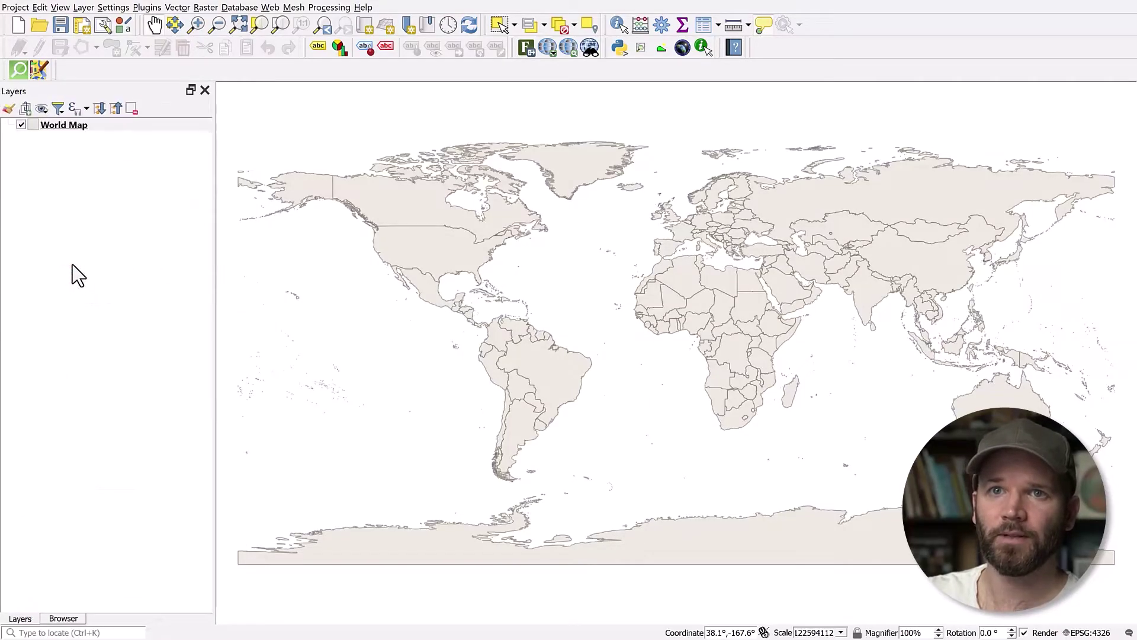
click(48, 619)
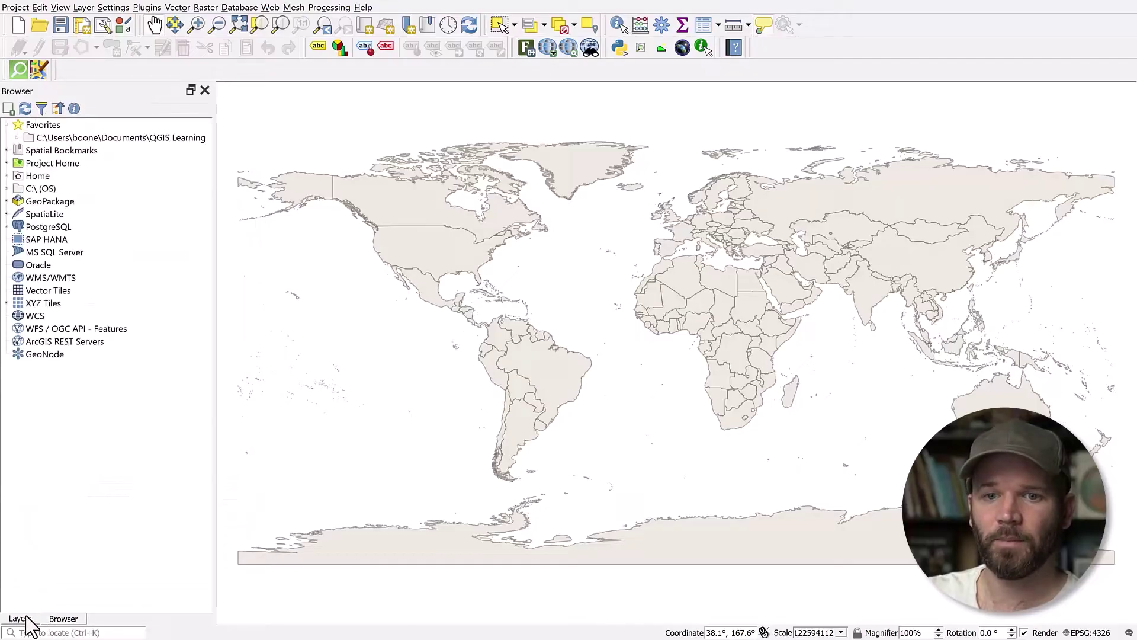
click(24, 619)
click(61, 620)
click(25, 621)
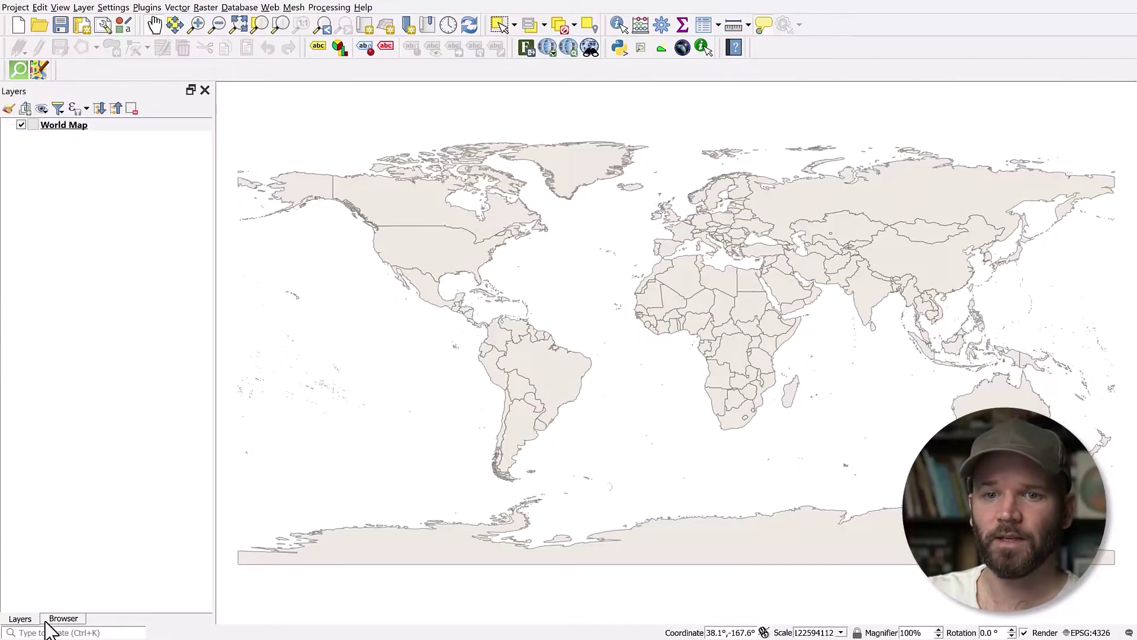
click(53, 620)
drag(52, 619, 127, 142)
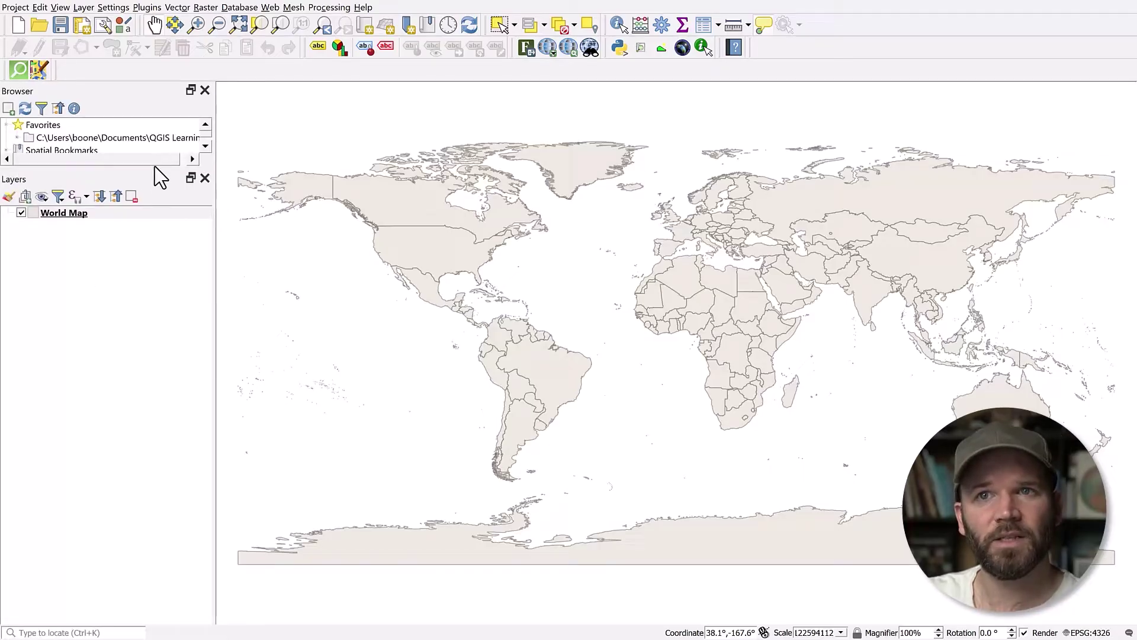
drag(155, 168, 112, 388)
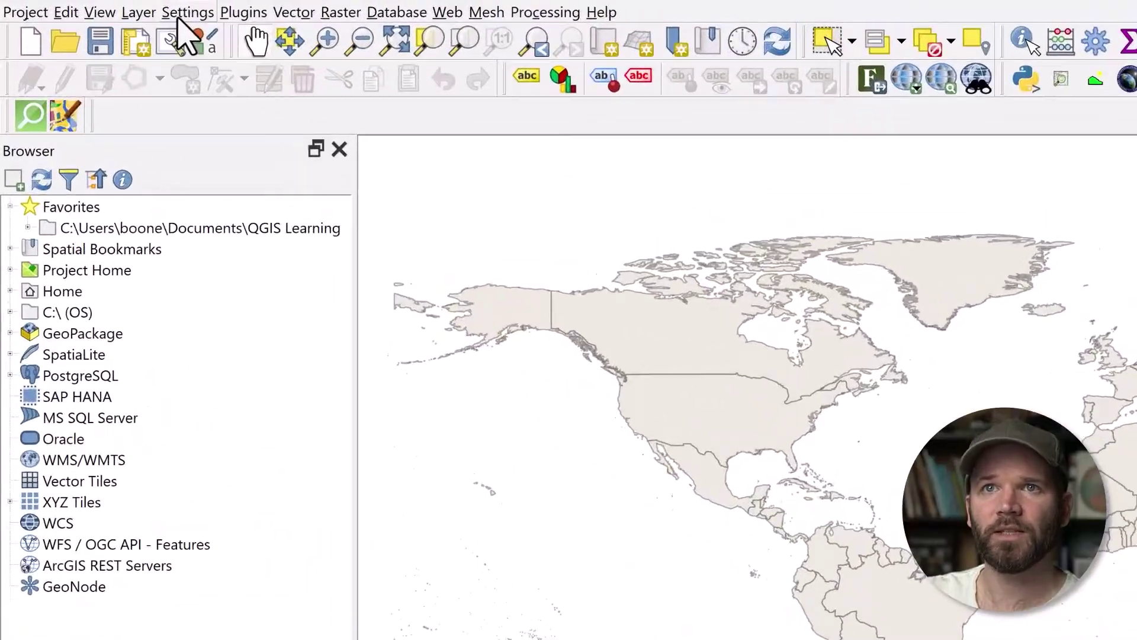
Set the interface Style to Fusion and the UI theme to Night Mapping in Options.
click(113, 7)
click(355, 204)
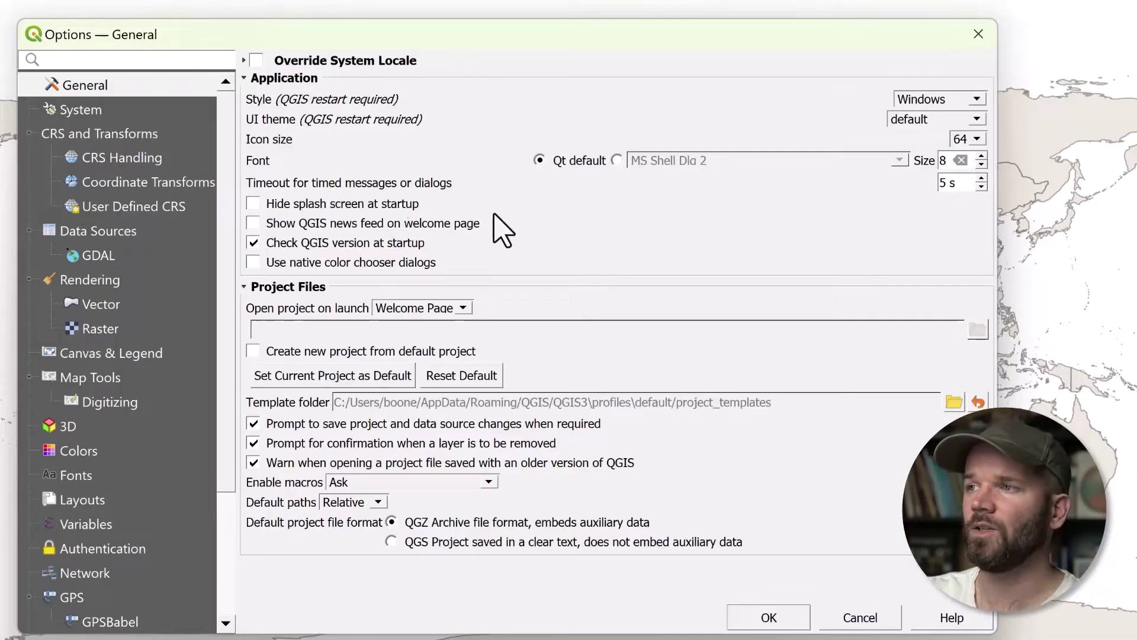
click(977, 101)
click(925, 145)
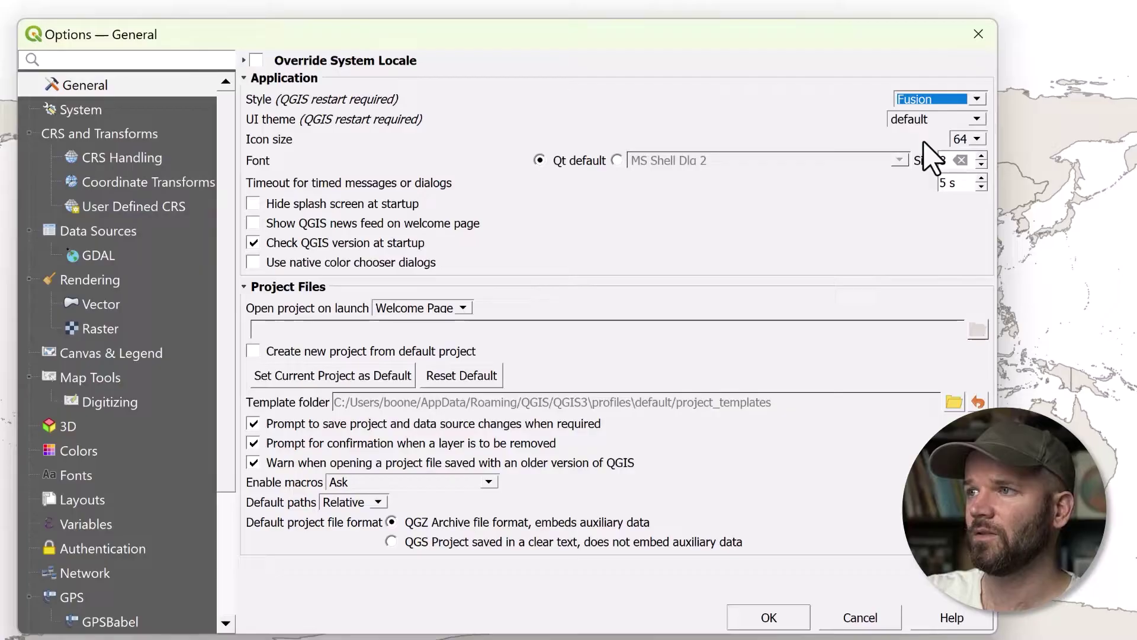
click(977, 119)
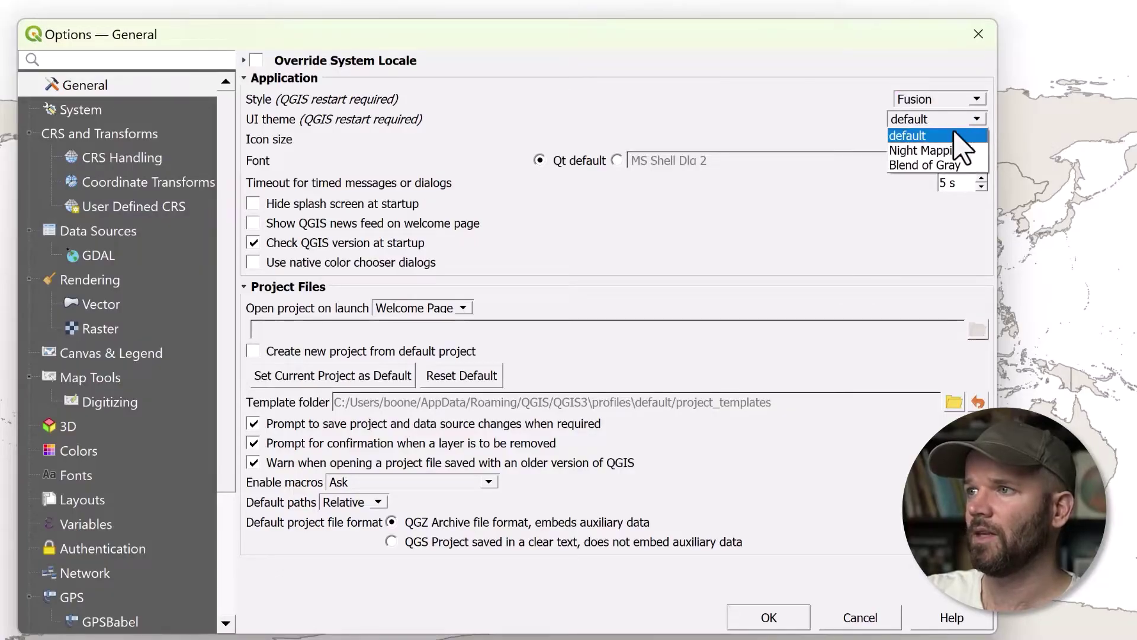
click(942, 151)
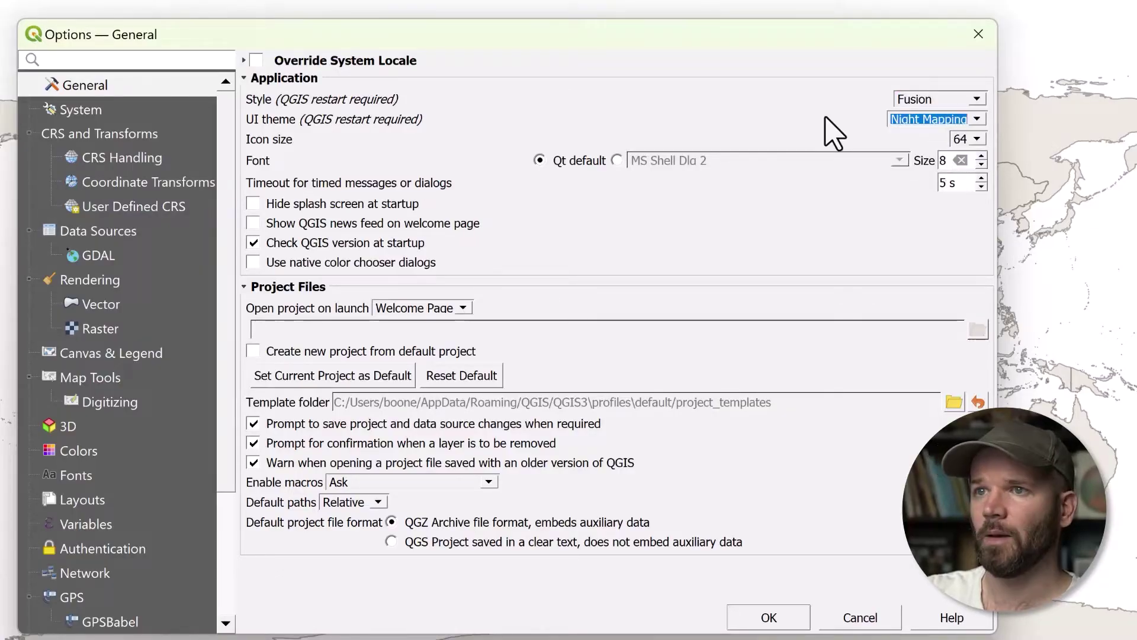
click(770, 616)
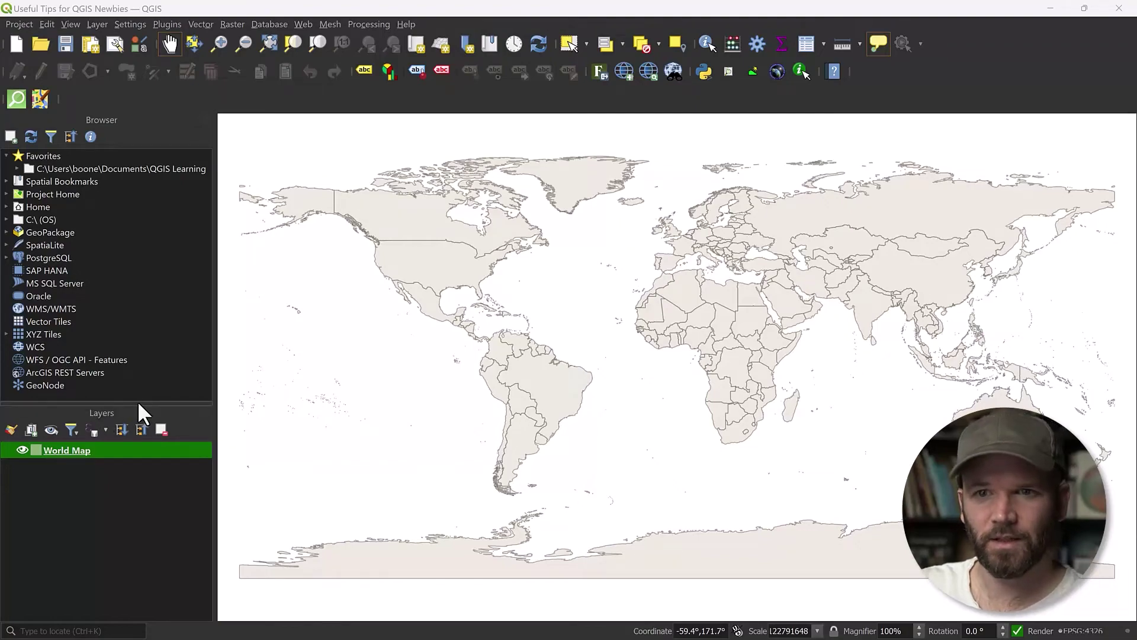
Switch QGIS to full screen with F11 and open the System page of Options.
key(F11)
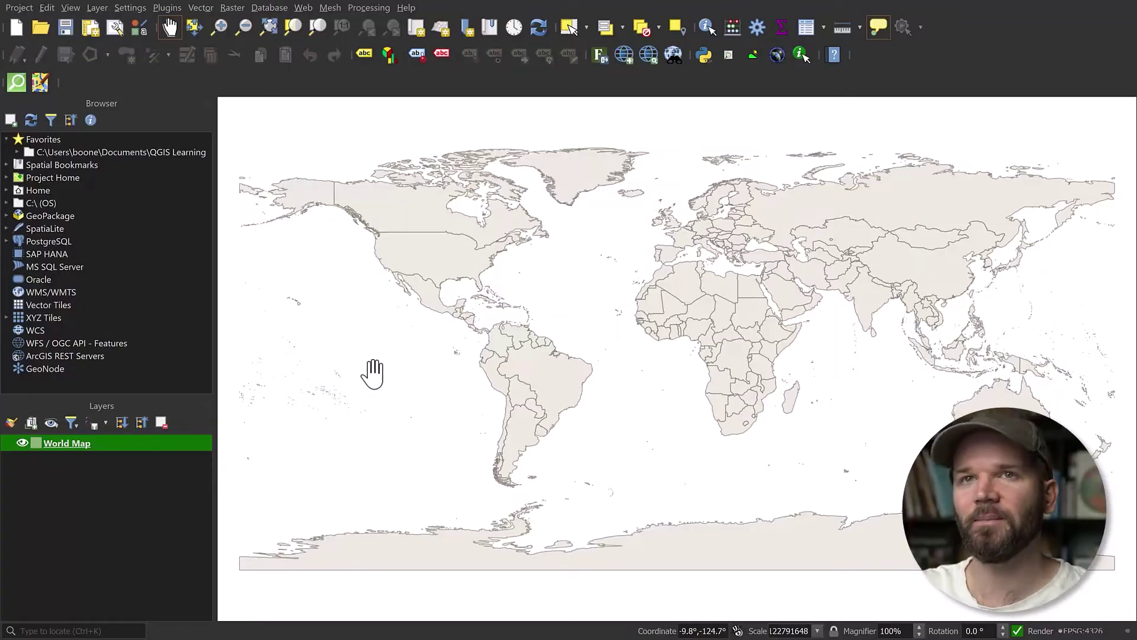
click(129, 7)
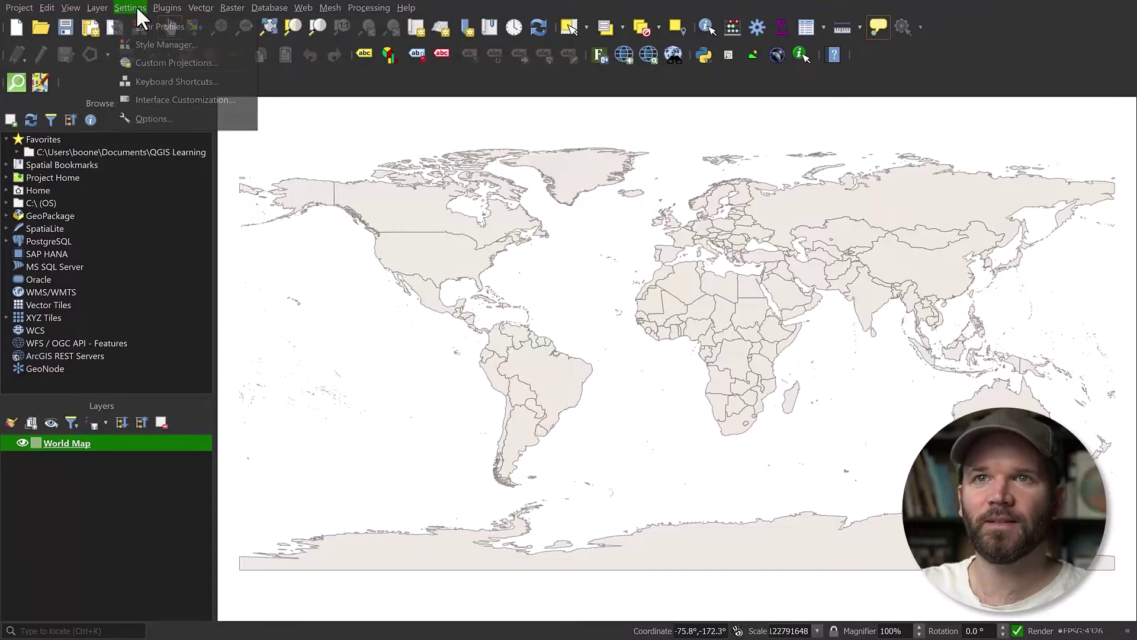
click(151, 118)
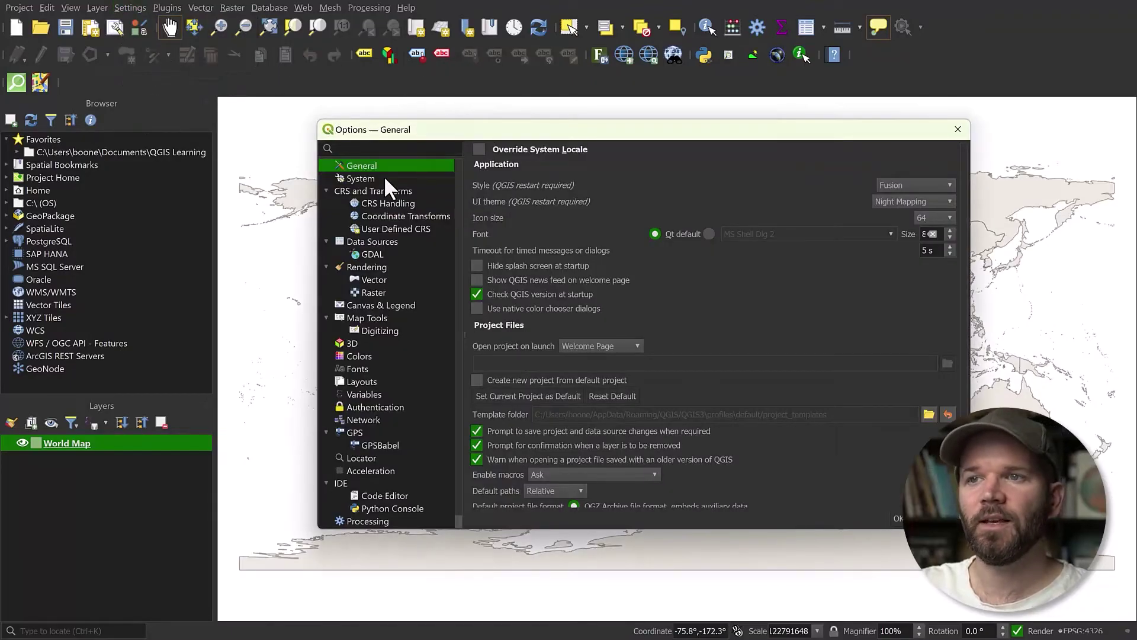
click(360, 173)
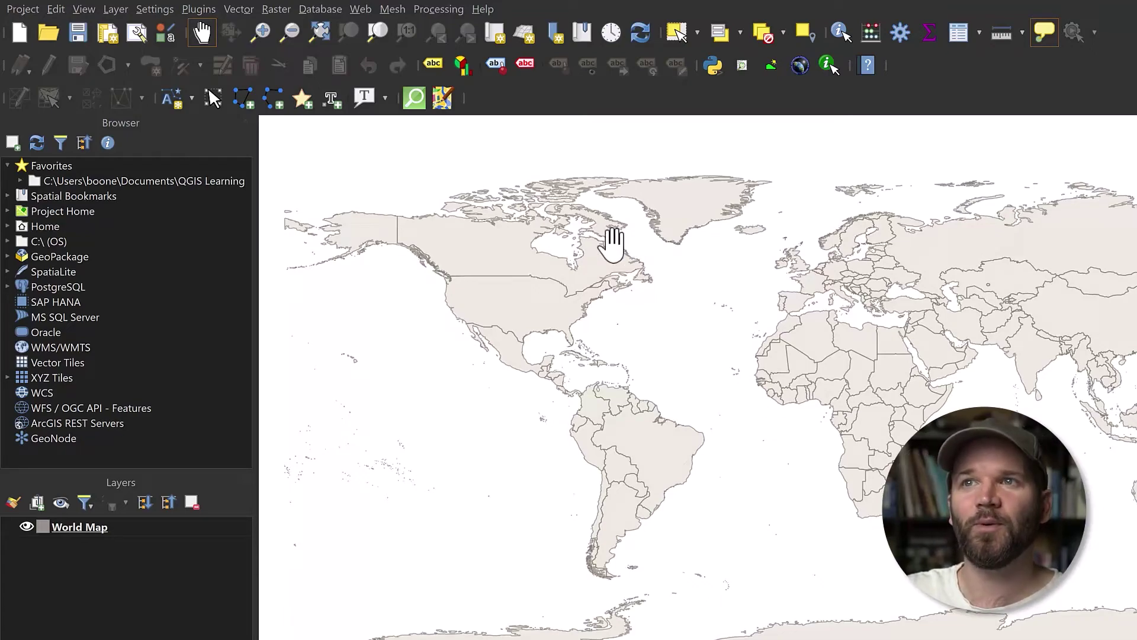
Display Canada's name as a map tip on the world map.
mouse_move(613, 245)
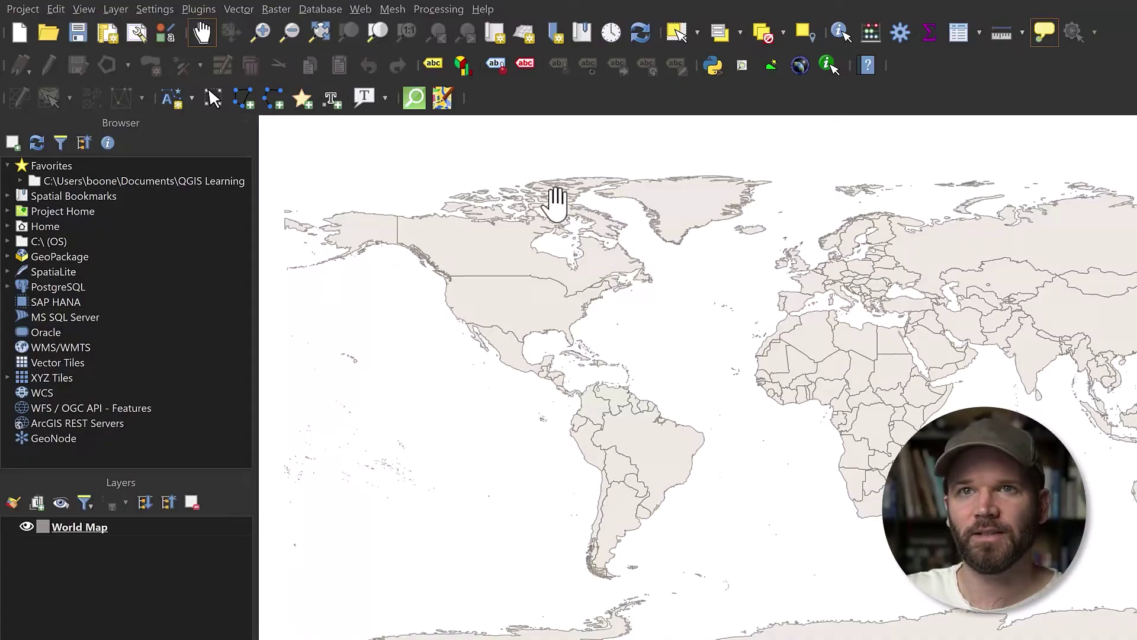
mouse_move(556, 204)
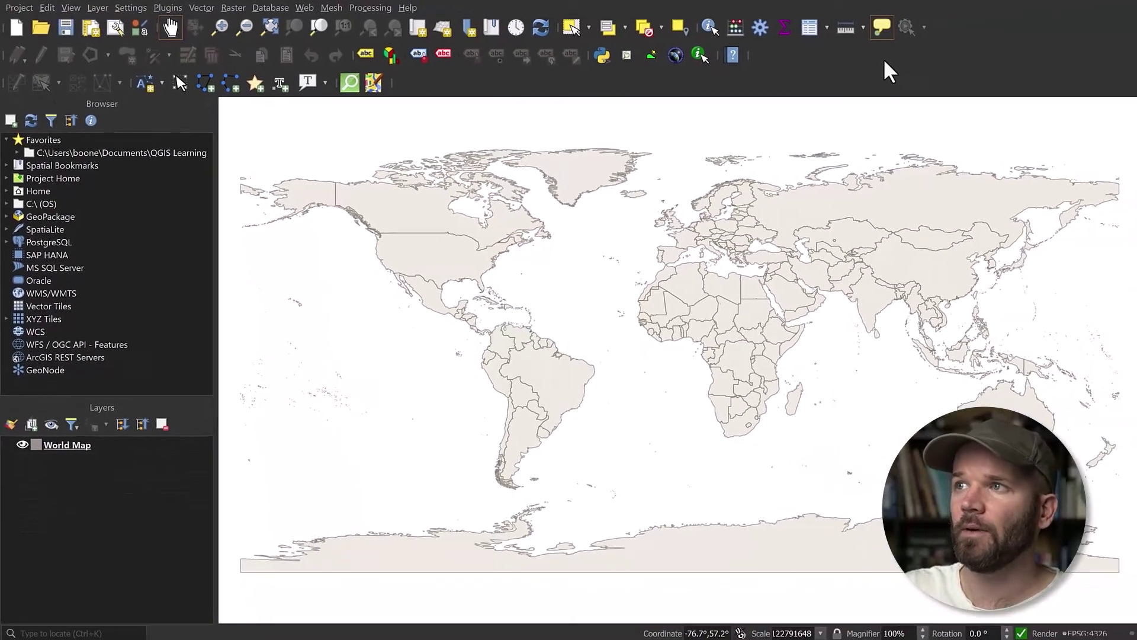
Turn off the Help, Digitizing, Map Navigation and Plugins toolbars.
right_click(1047, 69)
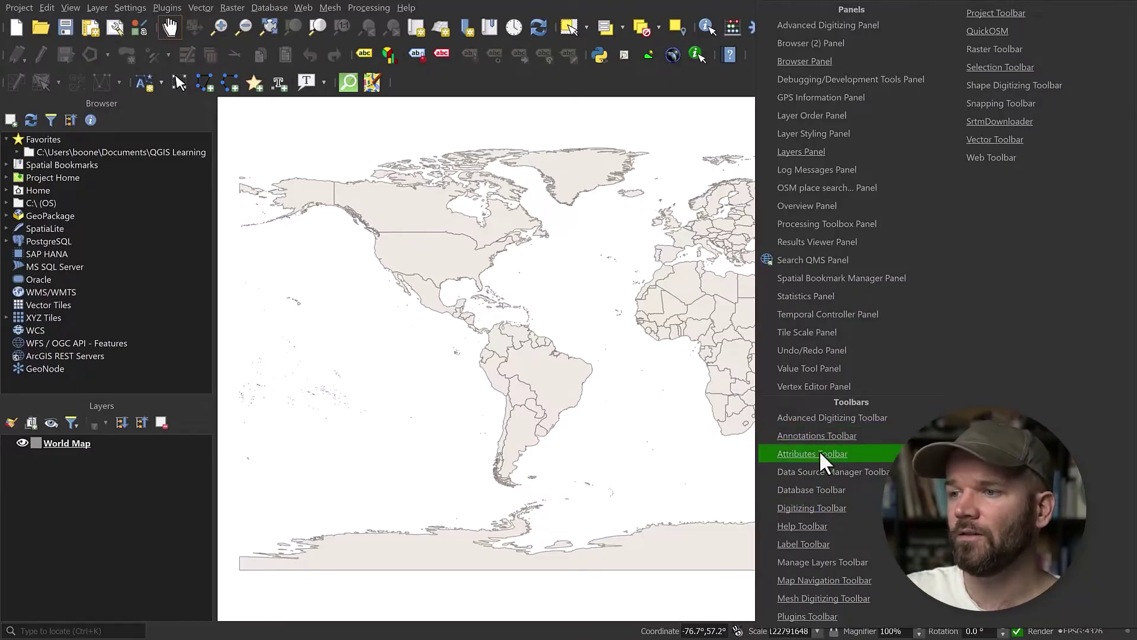
click(805, 527)
right_click(830, 62)
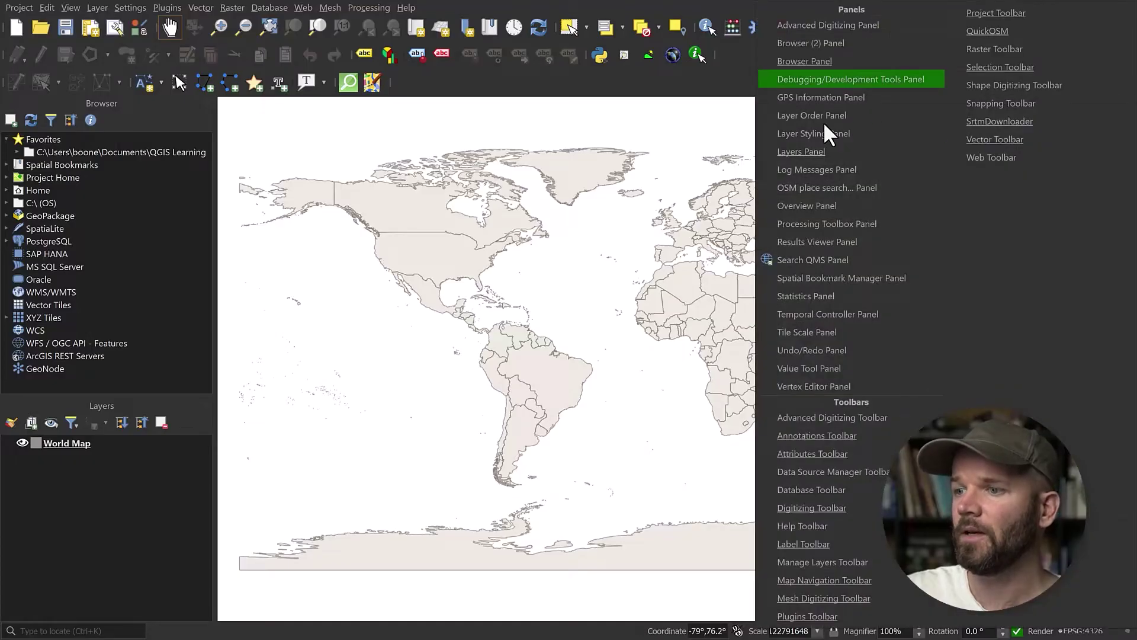
click(835, 510)
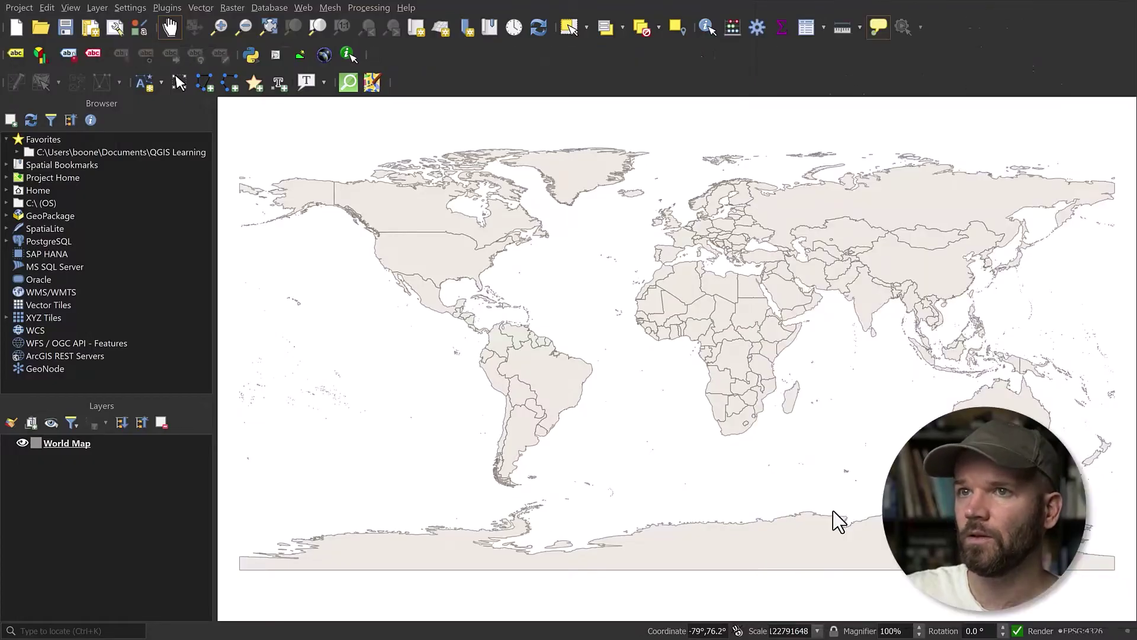
right_click(858, 58)
click(826, 577)
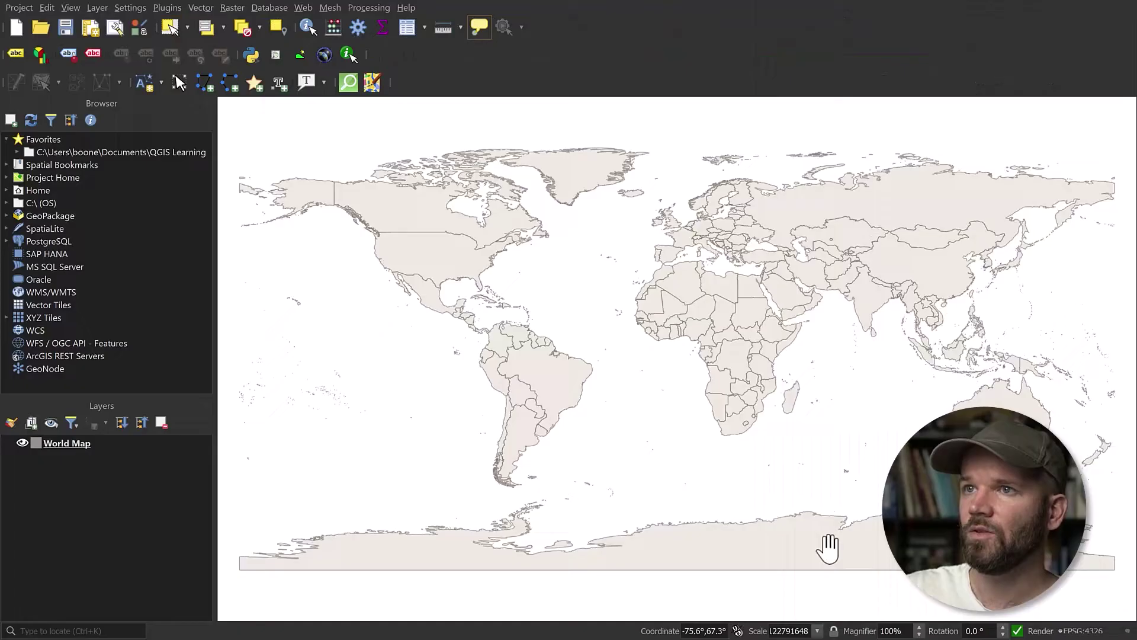
right_click(803, 66)
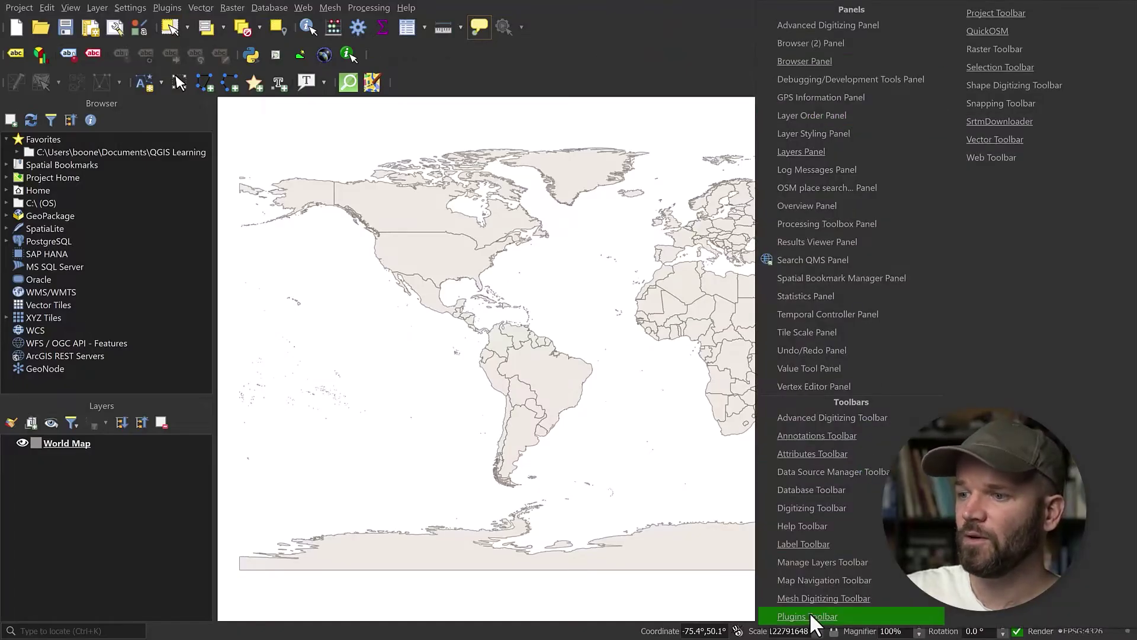
click(813, 619)
right_click(797, 71)
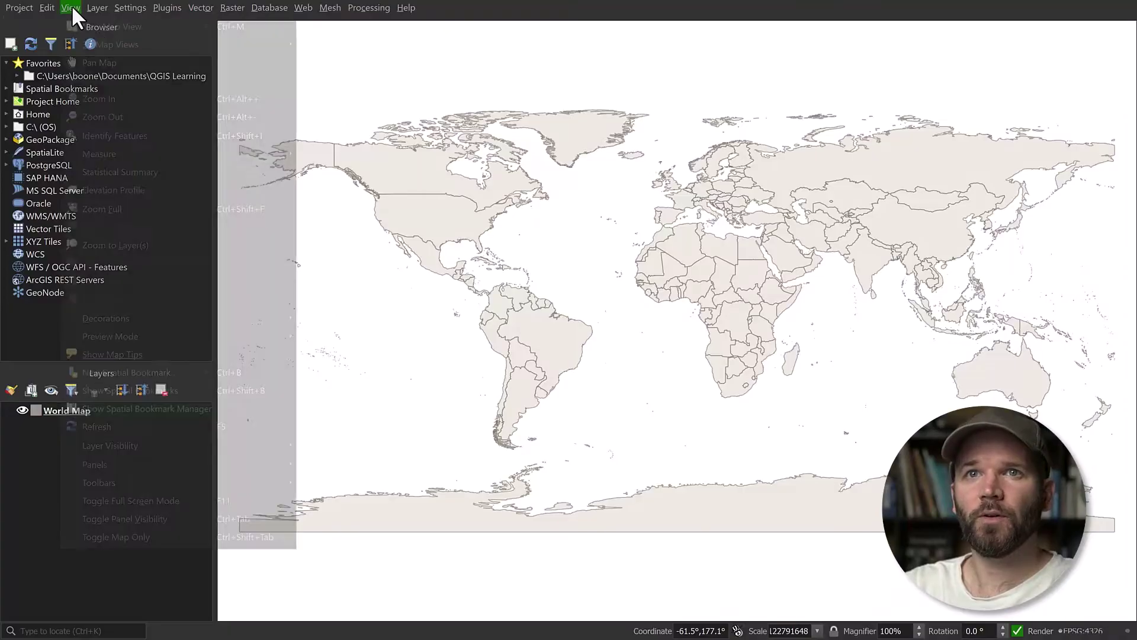
Re-enable the Selection Toolbar from View > Toolbars.
mouse_move(160, 482)
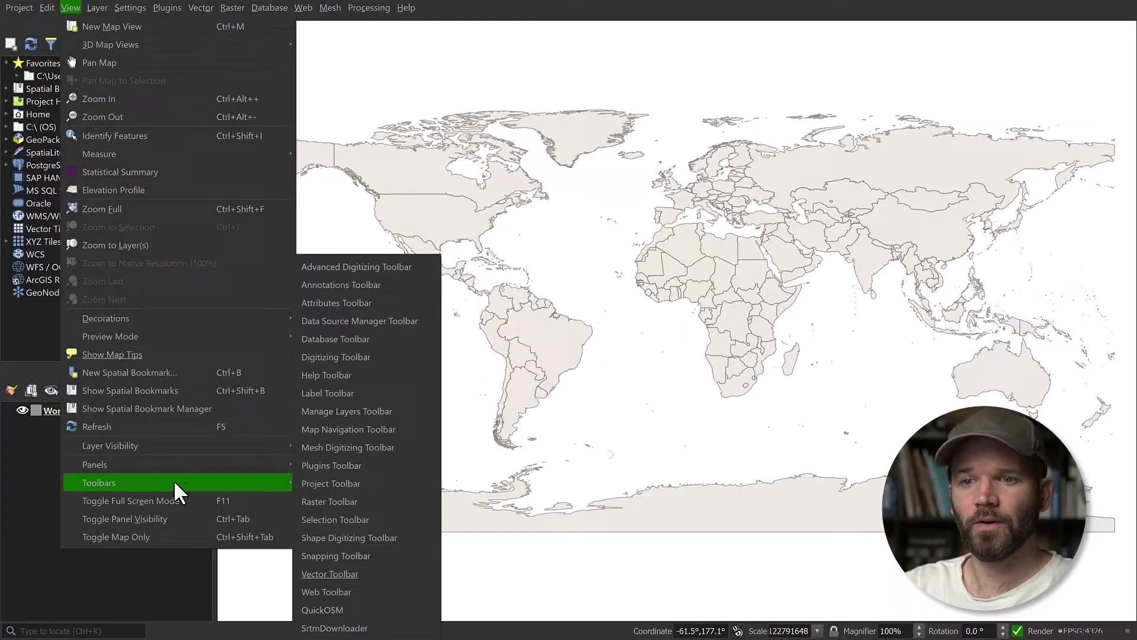
click(343, 520)
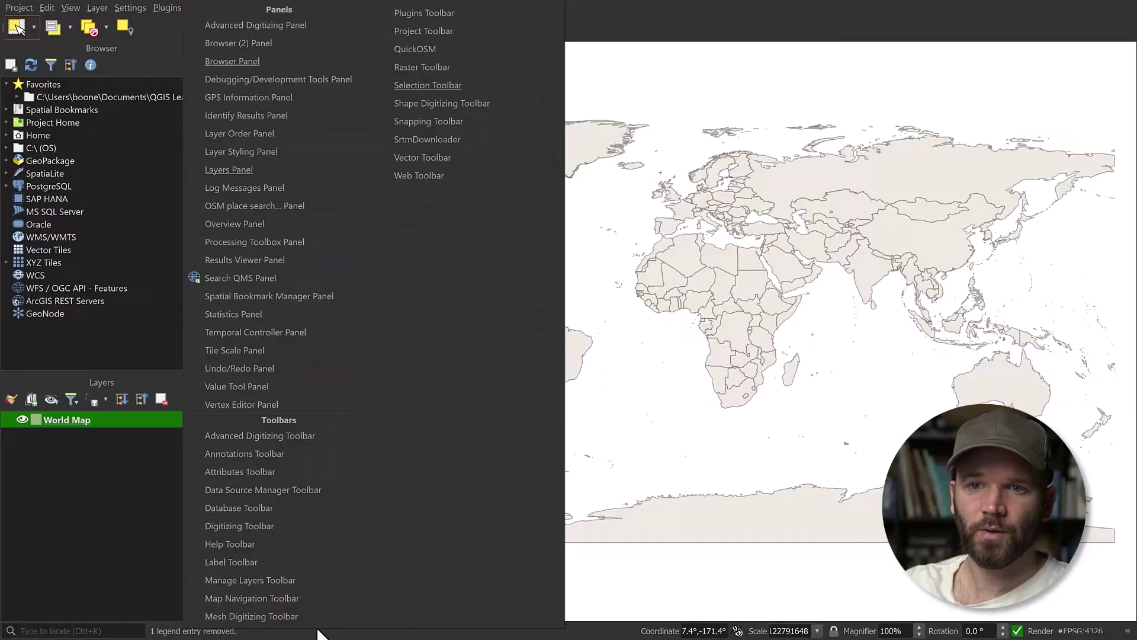
Show the Attributes toolbar and identify Algeria, listing its attributes such as fid 433 and ISO_A3 DZA.
click(285, 471)
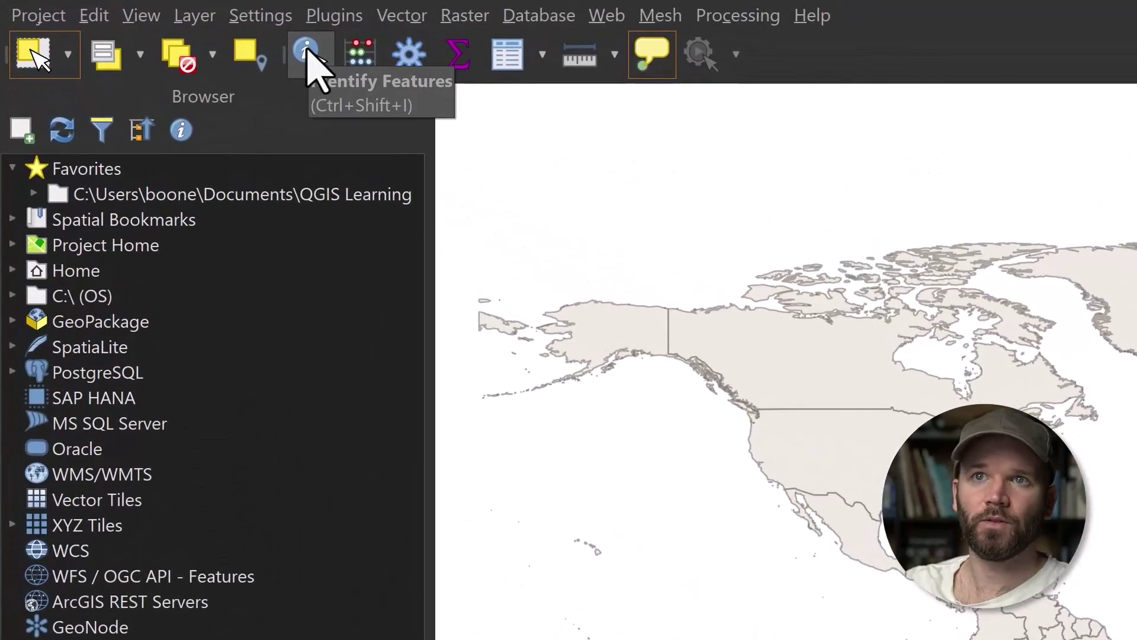
click(308, 60)
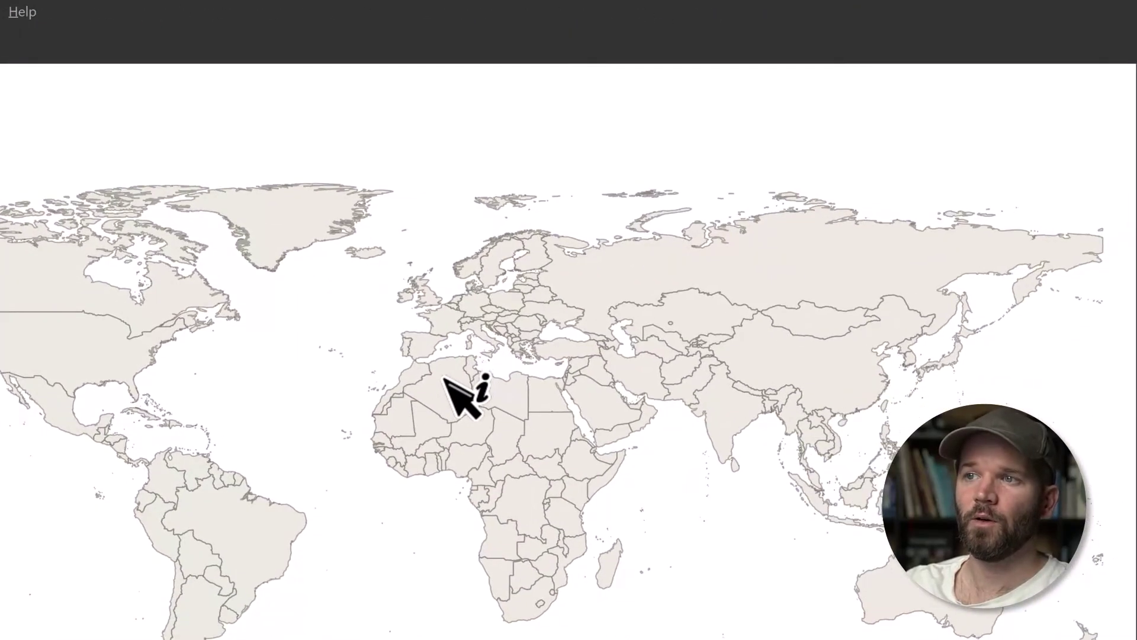
click(584, 400)
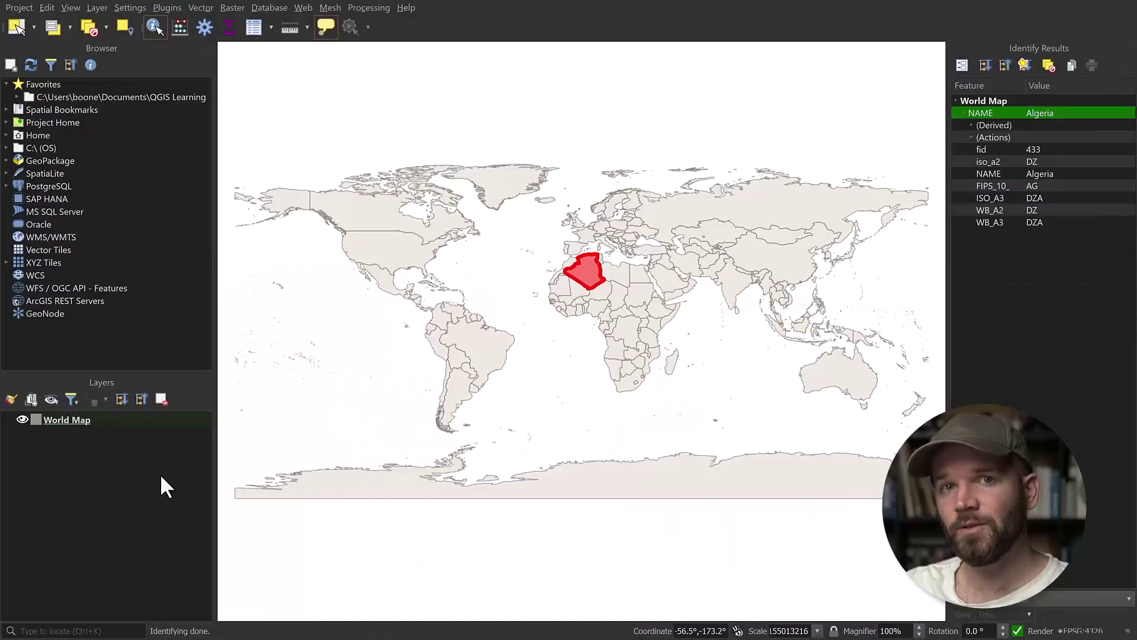
Open the World Map layer's attribute table and maximize it to full size.
right_click(125, 417)
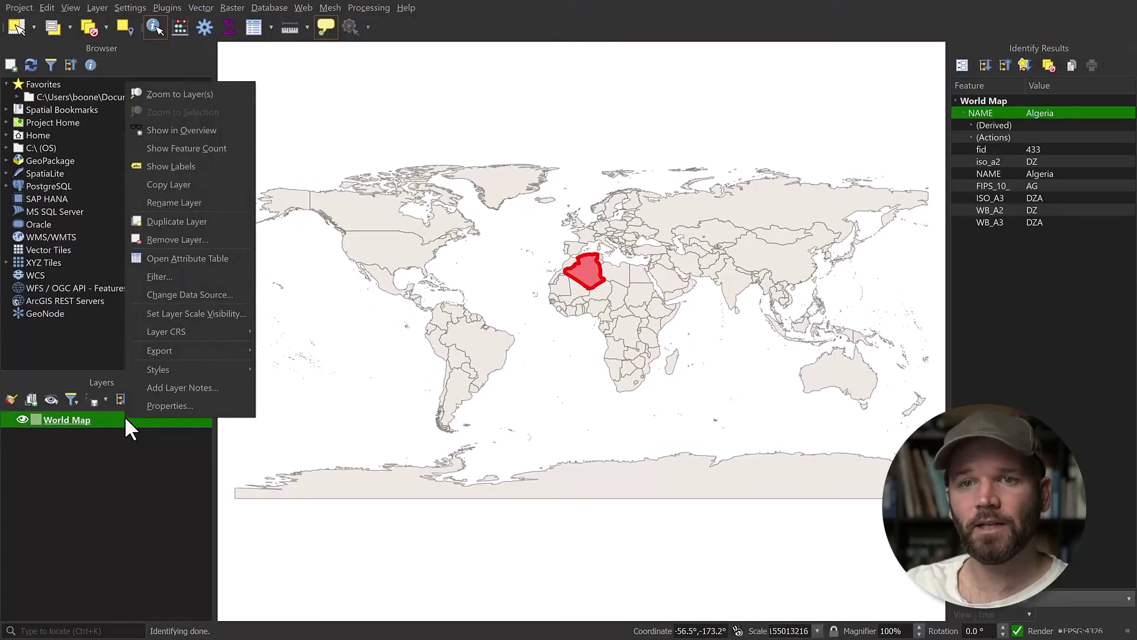
click(193, 258)
click(779, 102)
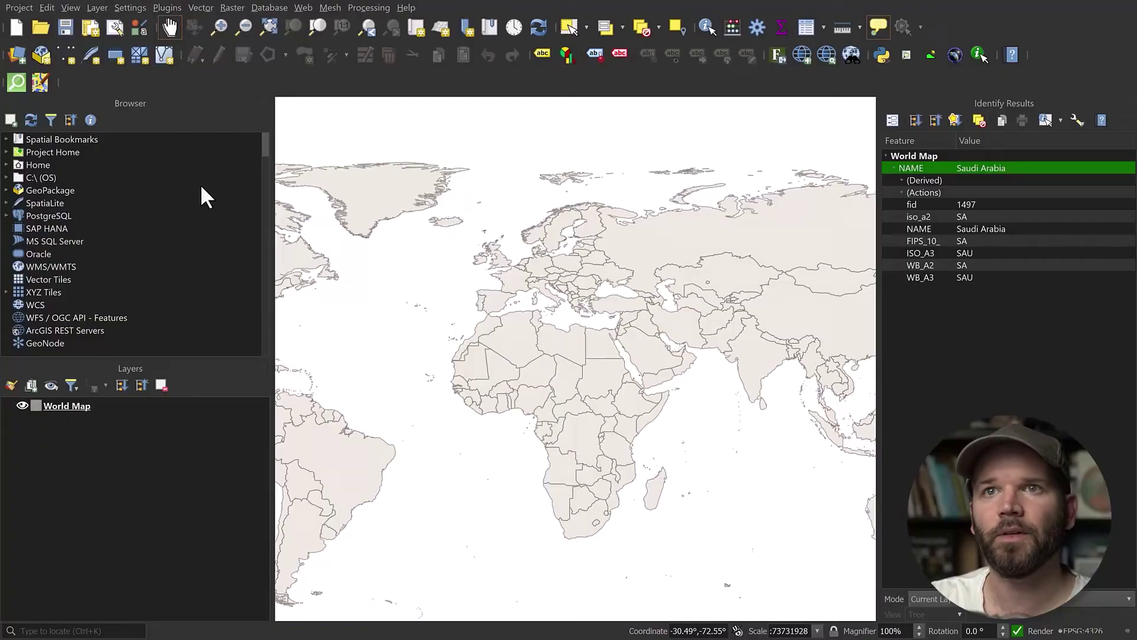
Search the plugin manager for 'basemap' and view the installed QuickMapServices 0.19.33 details.
click(168, 8)
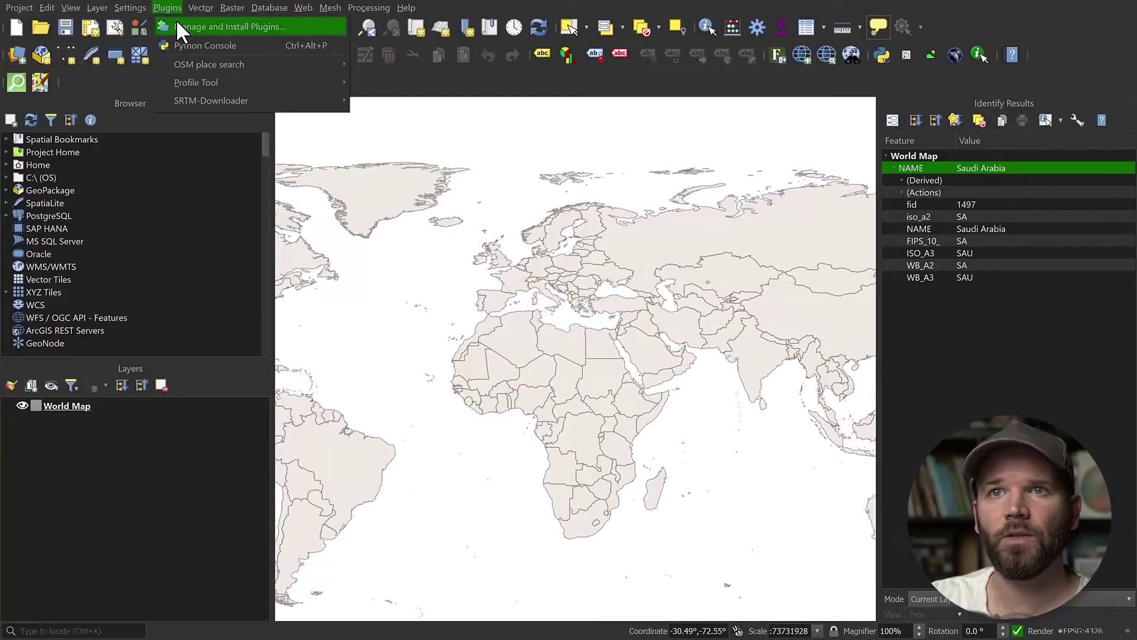
click(282, 23)
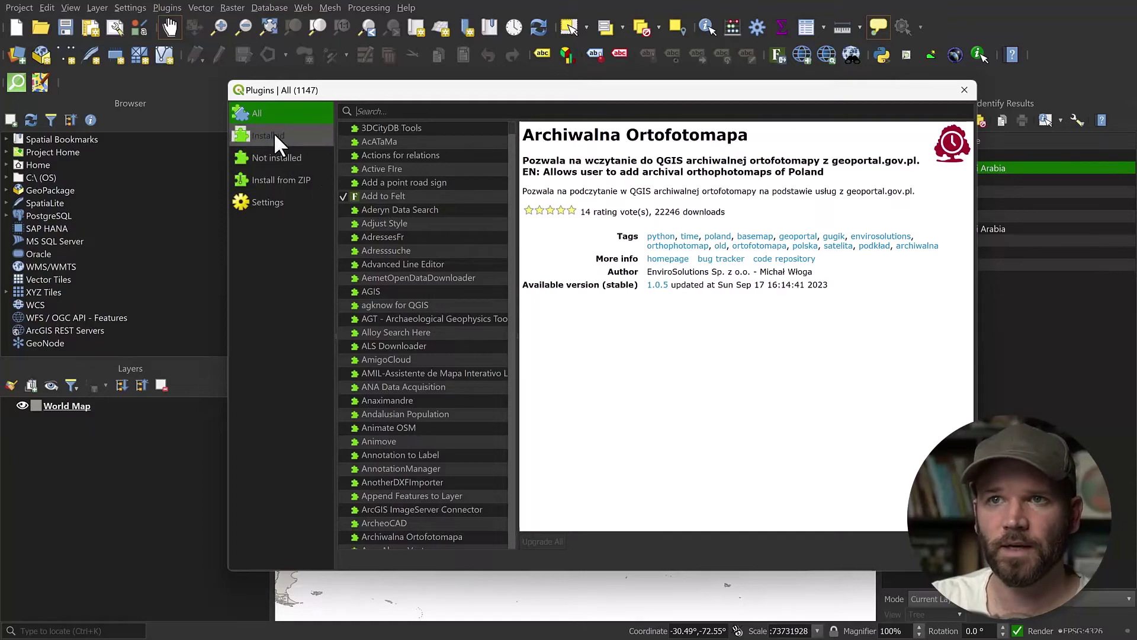
click(363, 113)
text(basemap)
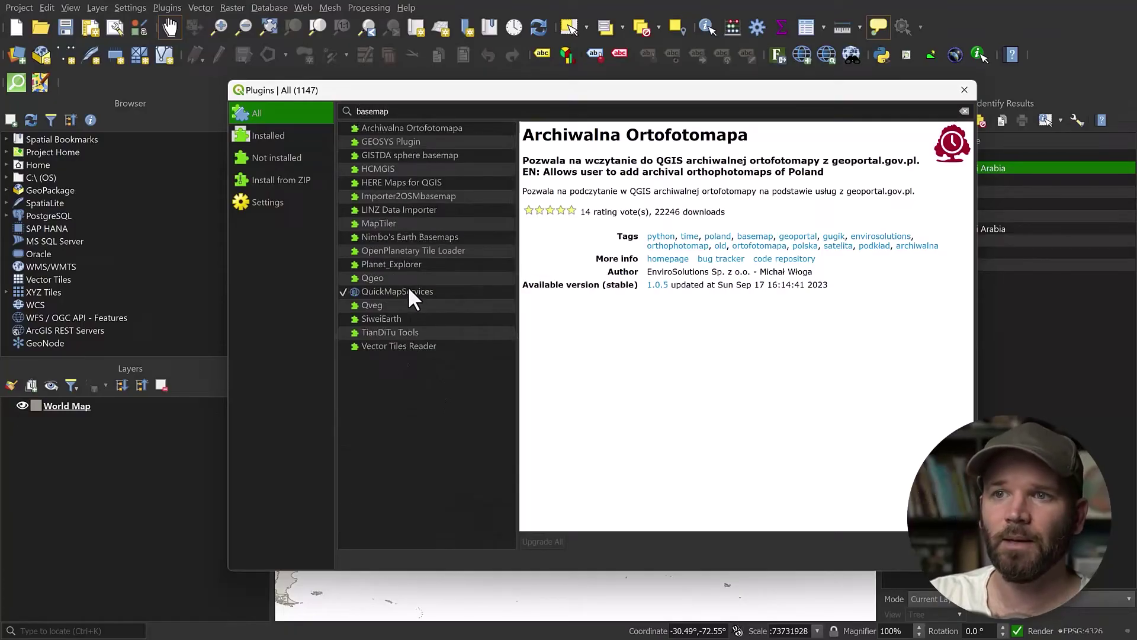
click(407, 288)
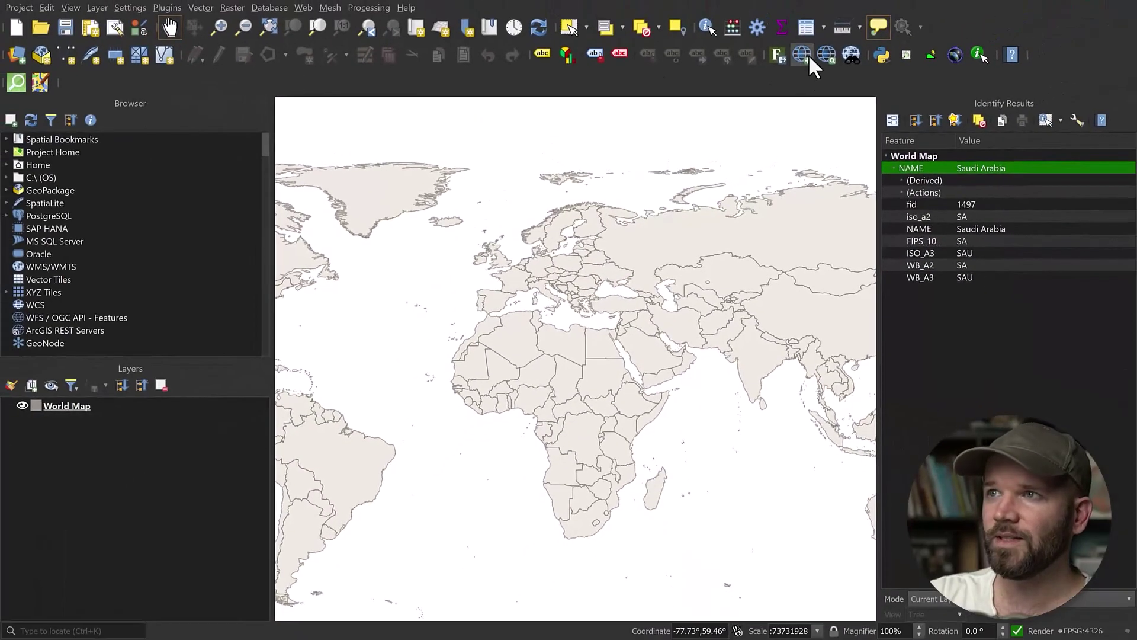
Add Google Satellite from Search QMS and hide the World Map country outlines.
click(803, 55)
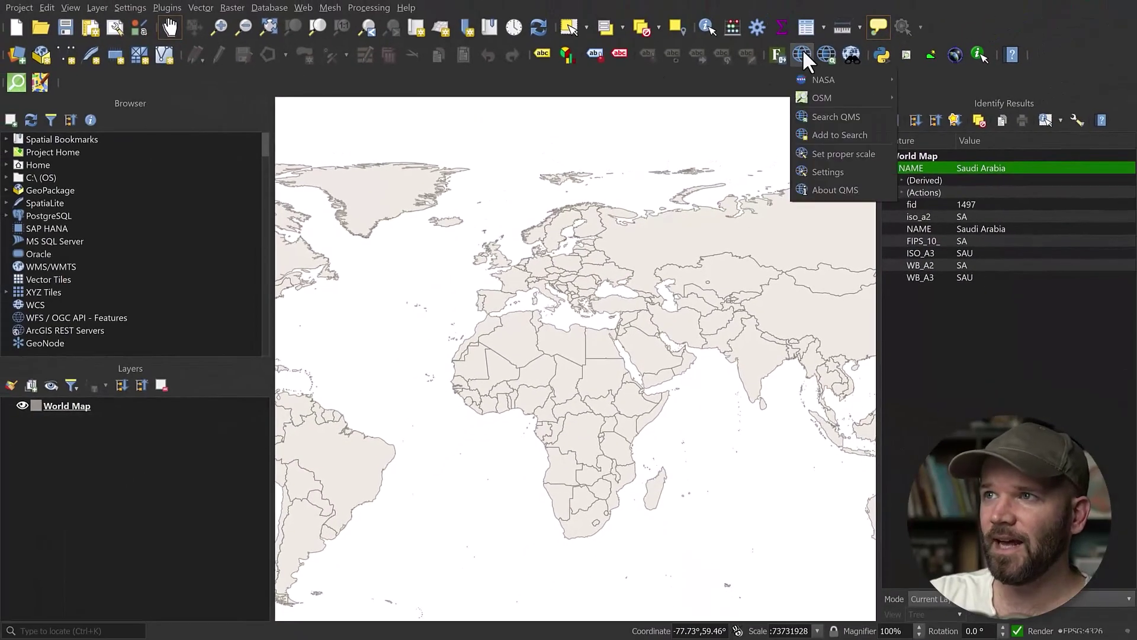
click(828, 114)
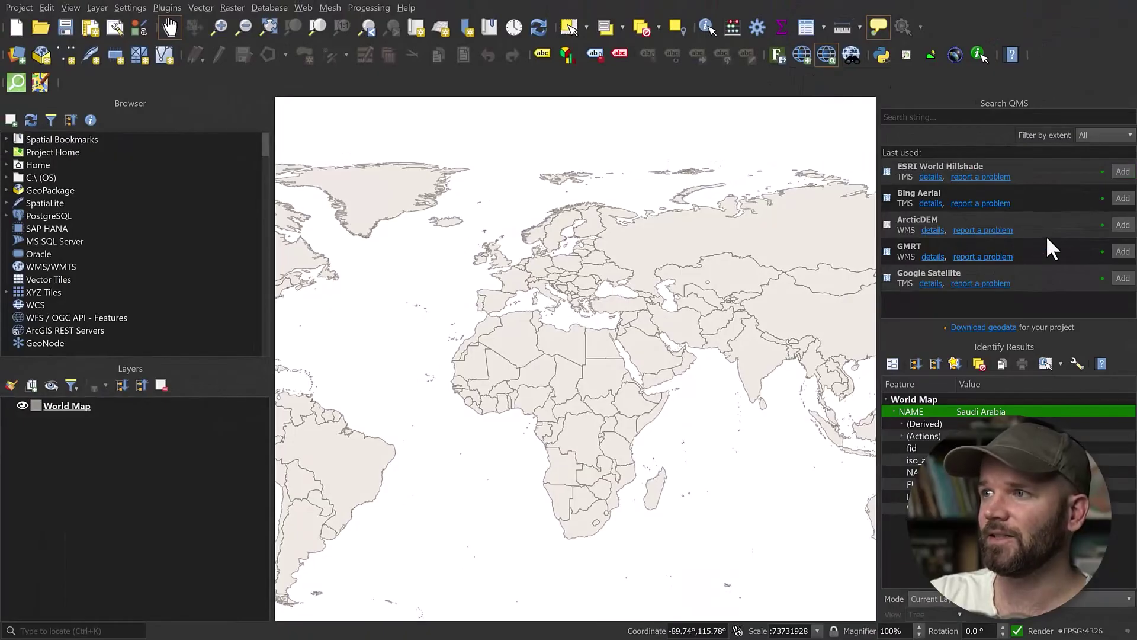
click(1123, 278)
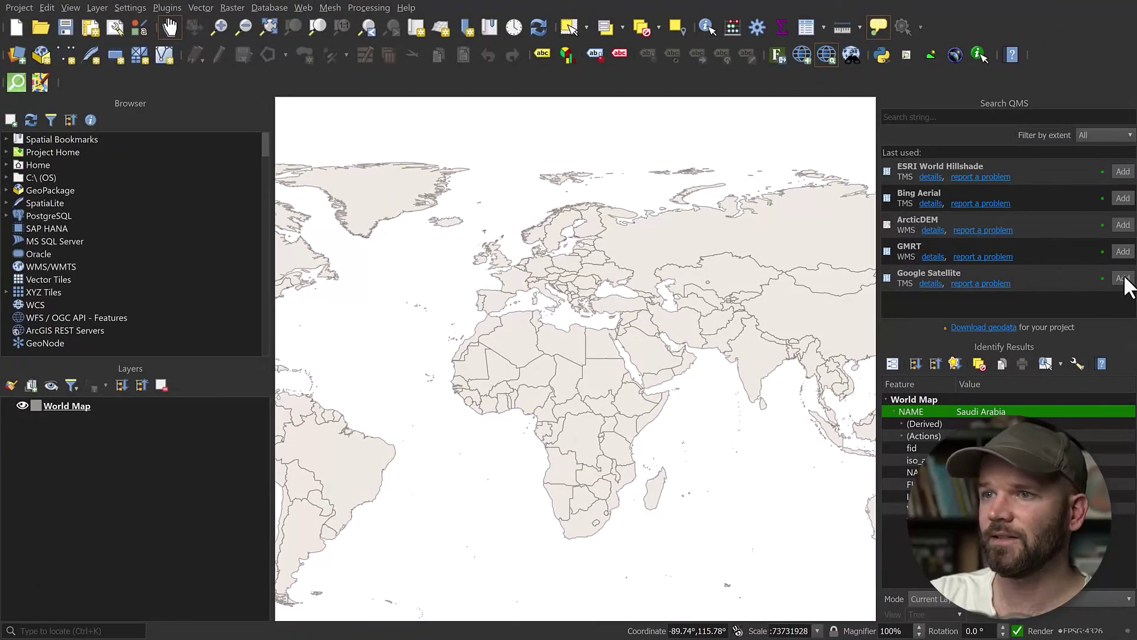
click(20, 405)
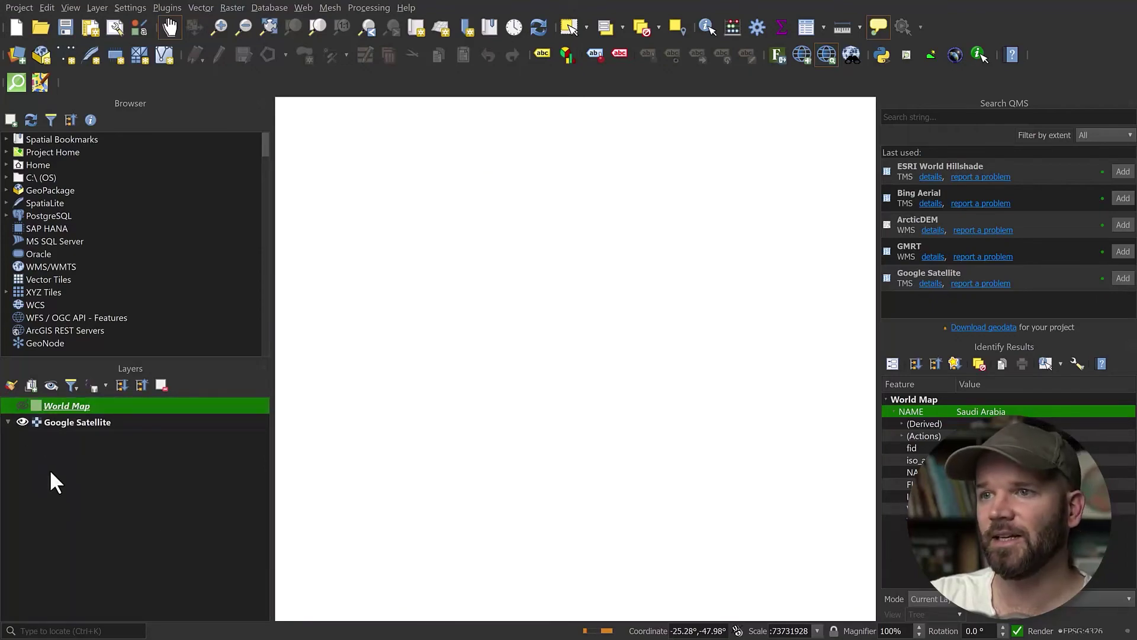
Add Bing Aerial as a basemap and hide Google Satellite to reveal it.
click(1123, 198)
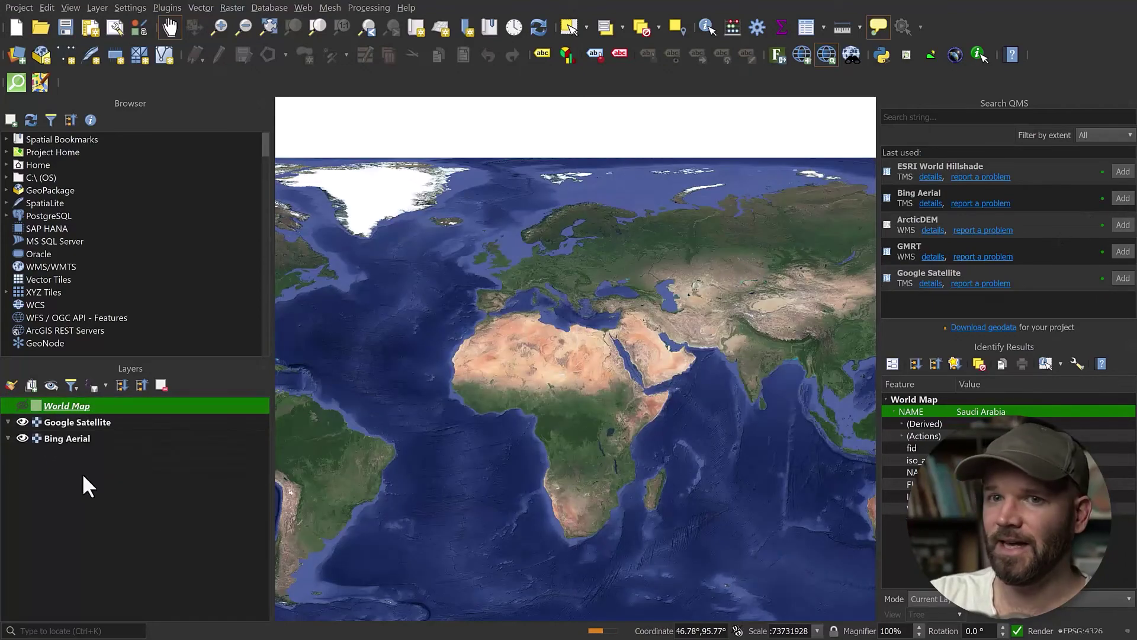
click(23, 421)
scroll(773, 349, up, 1)
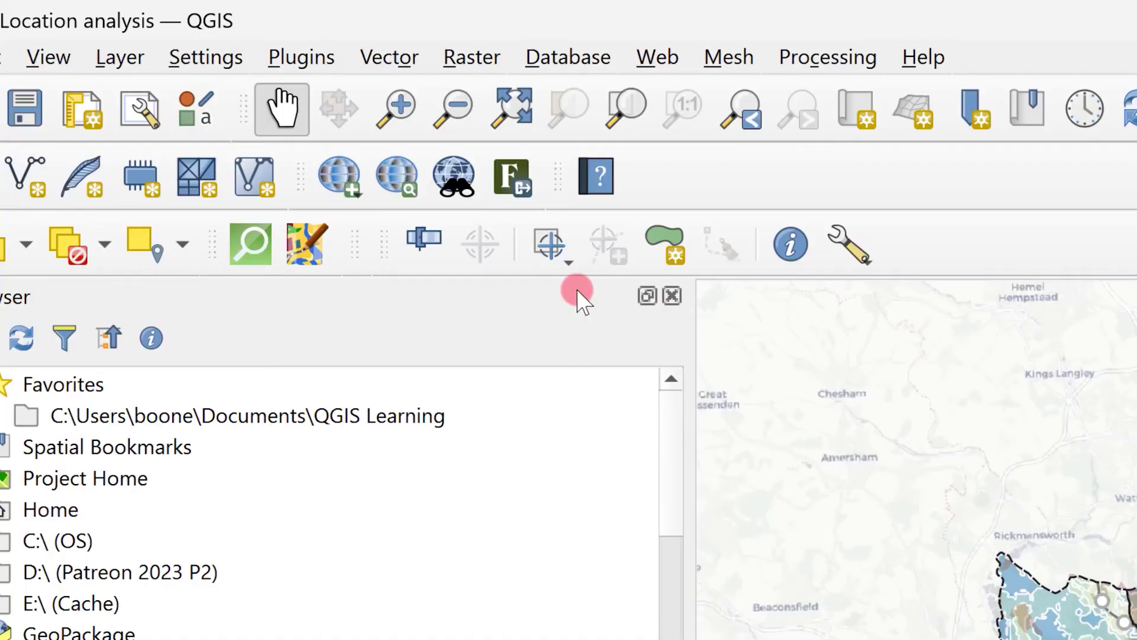
Upload the 20231018 Location analysis project to Felt as a new map.
click(510, 177)
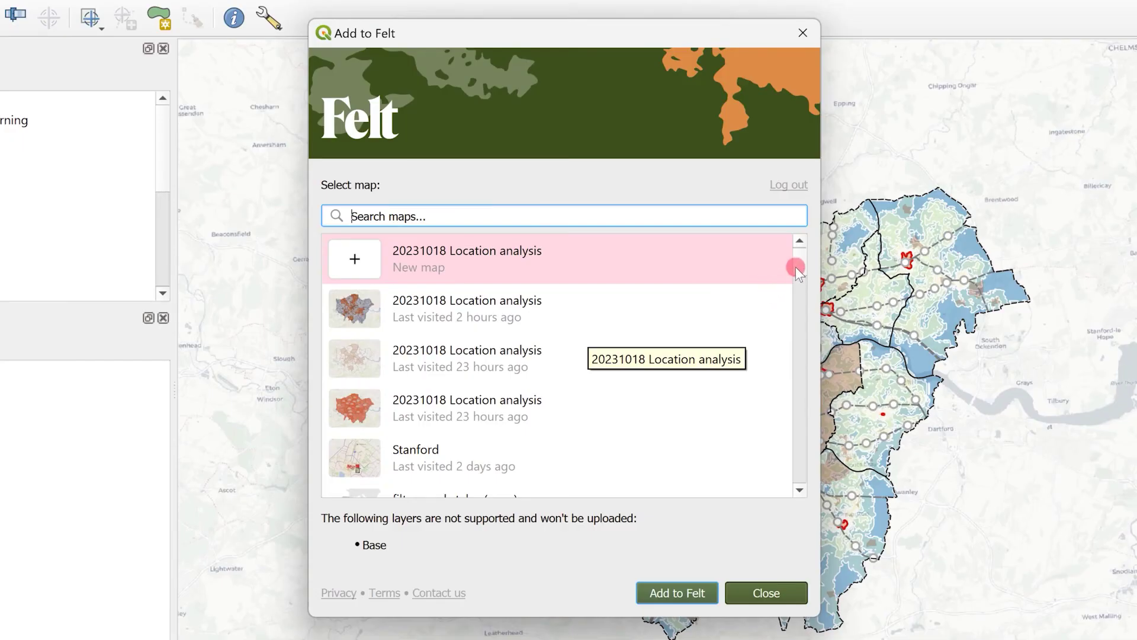
click(498, 307)
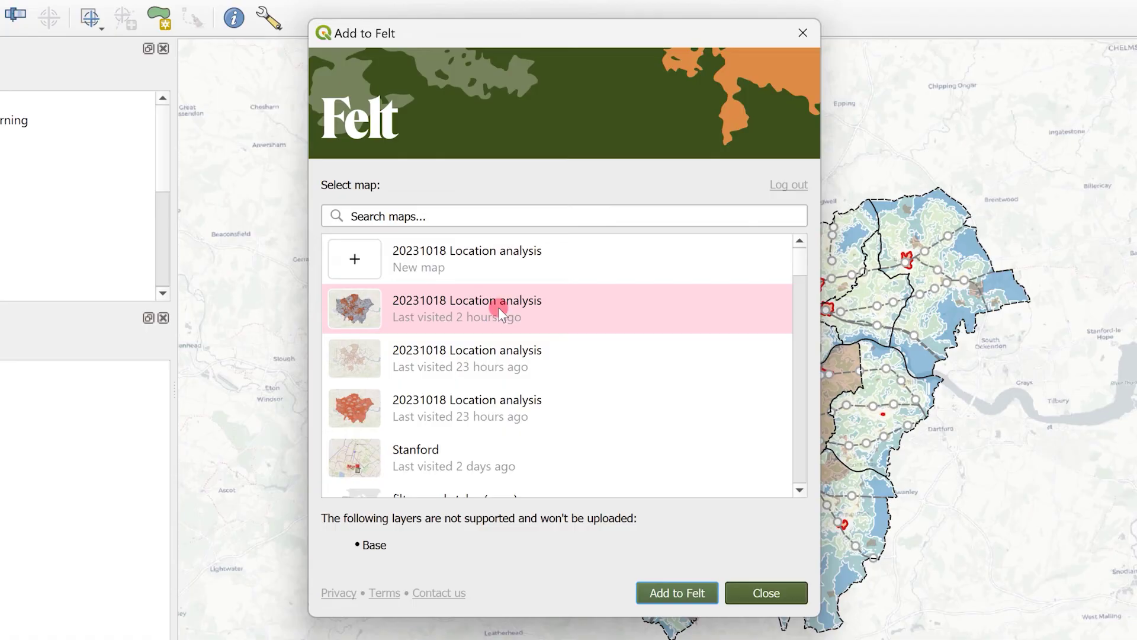
click(680, 591)
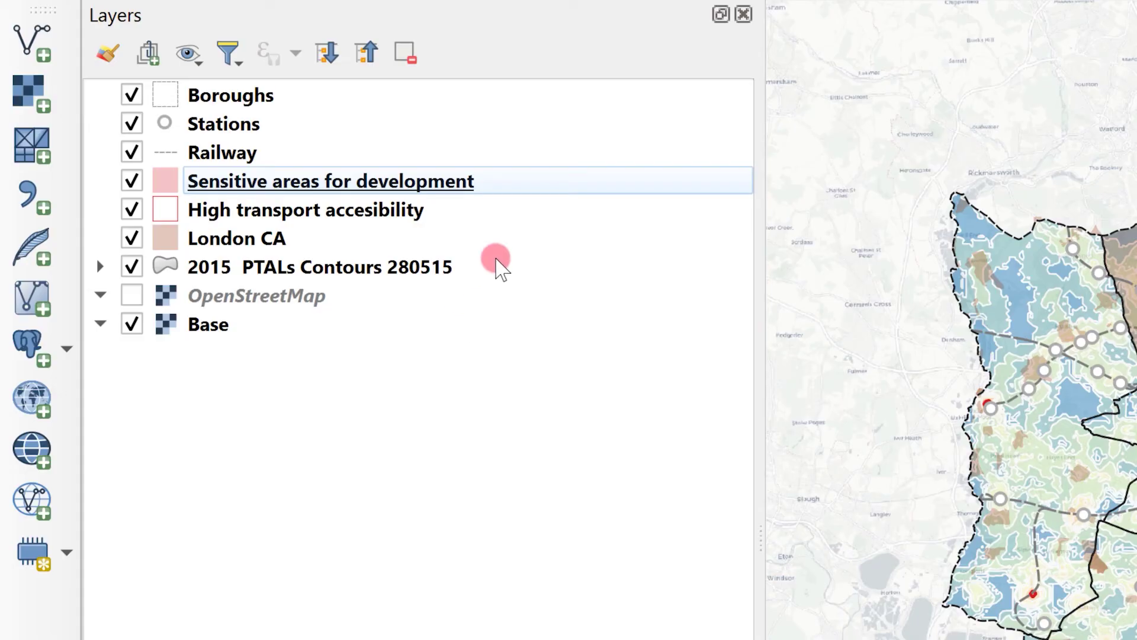
Install the Add to Felt plugin from the plugin manager.
right_click(534, 186)
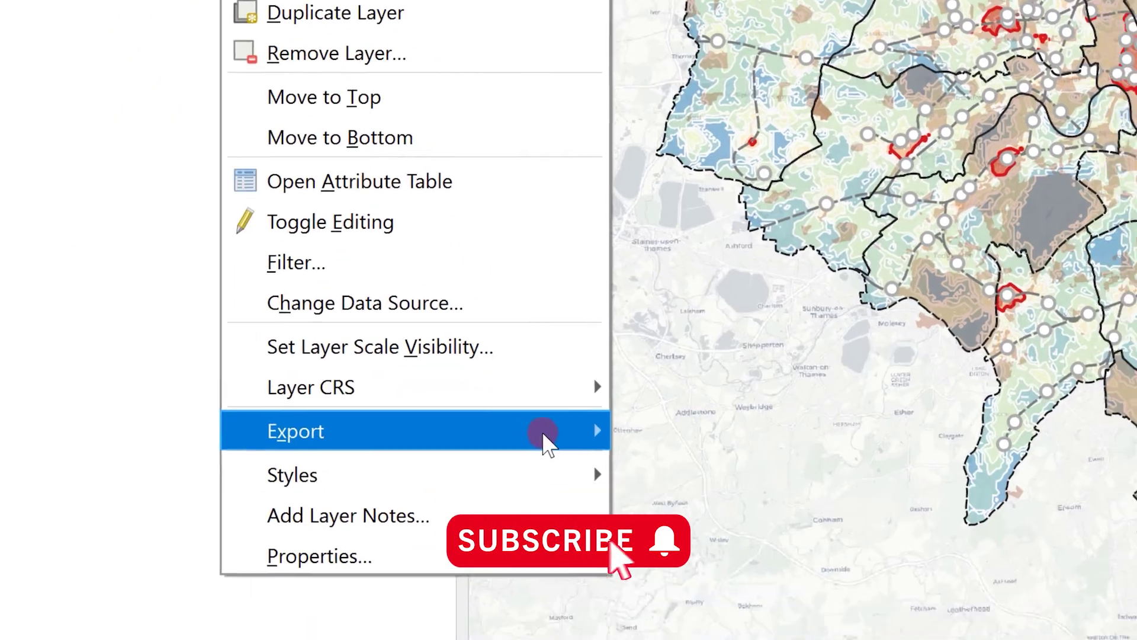
mouse_move(503, 381)
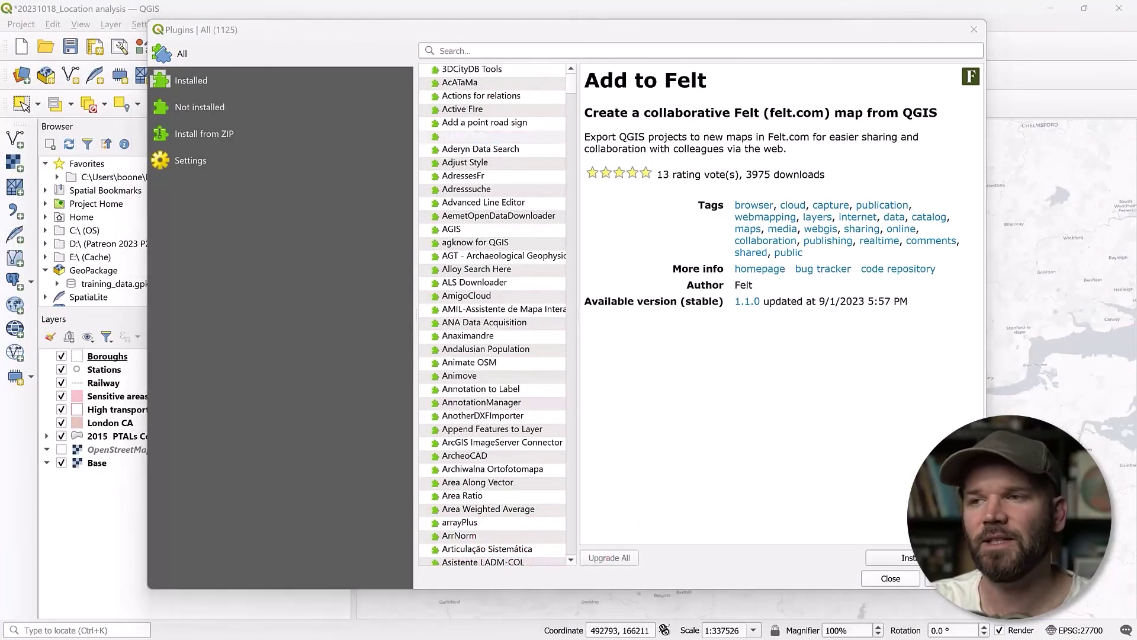
click(894, 558)
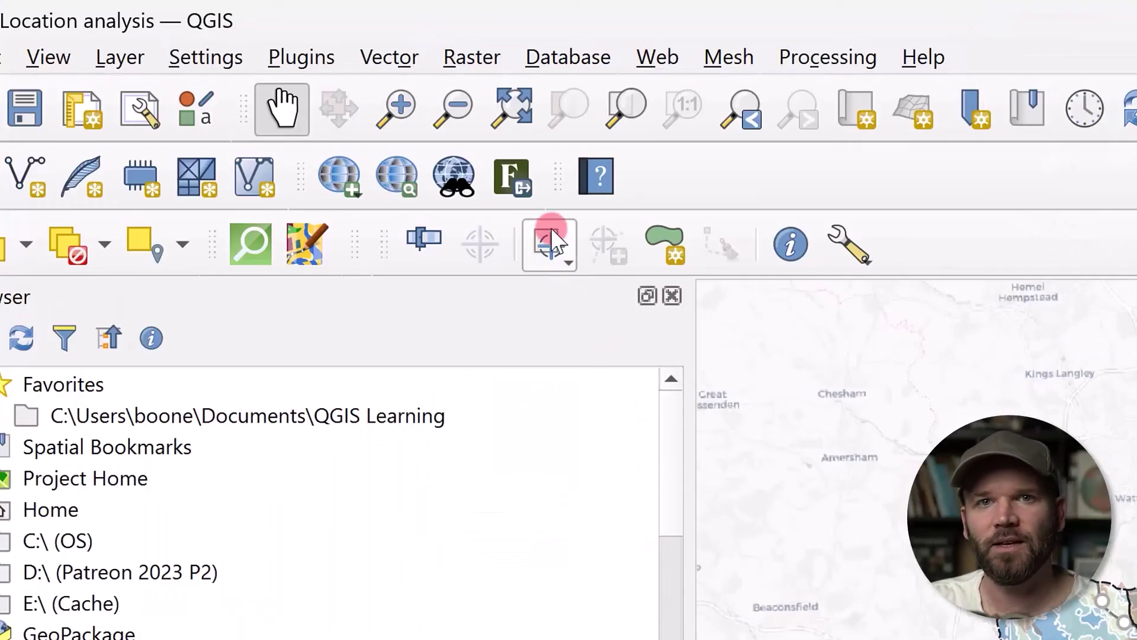
Log in to Felt and upload the Location analysis project as a new map.
click(505, 179)
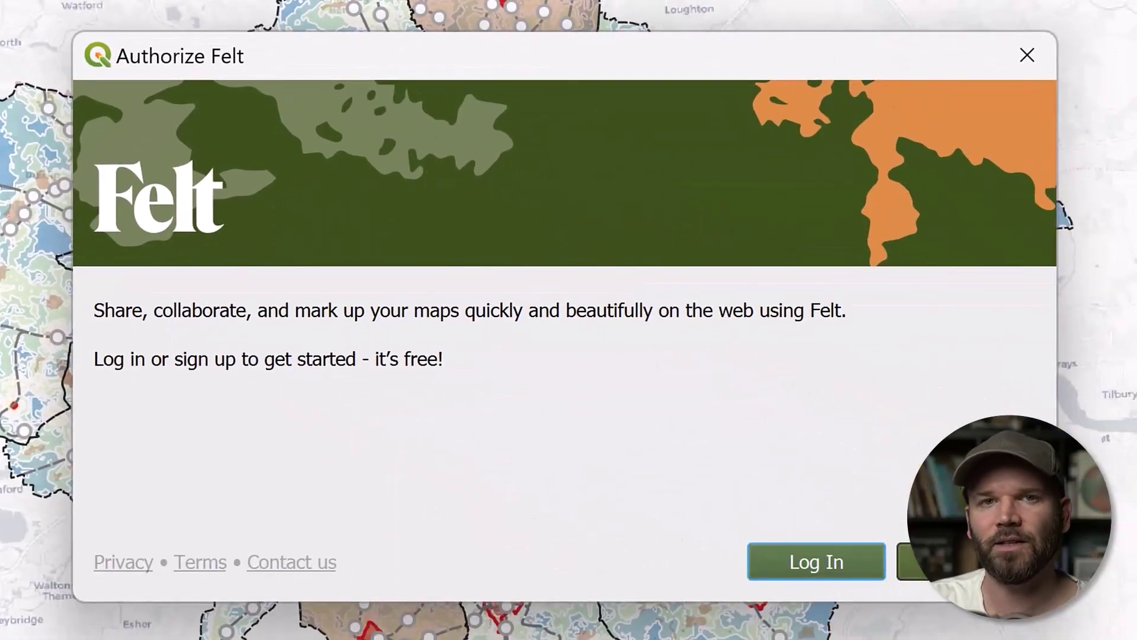
click(795, 268)
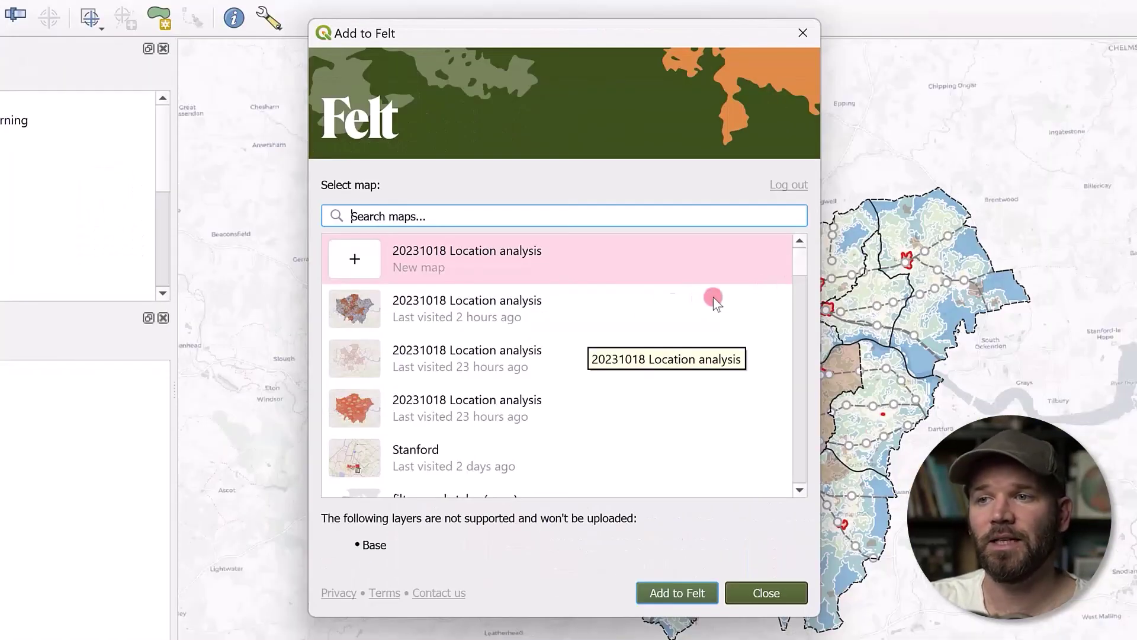
click(499, 308)
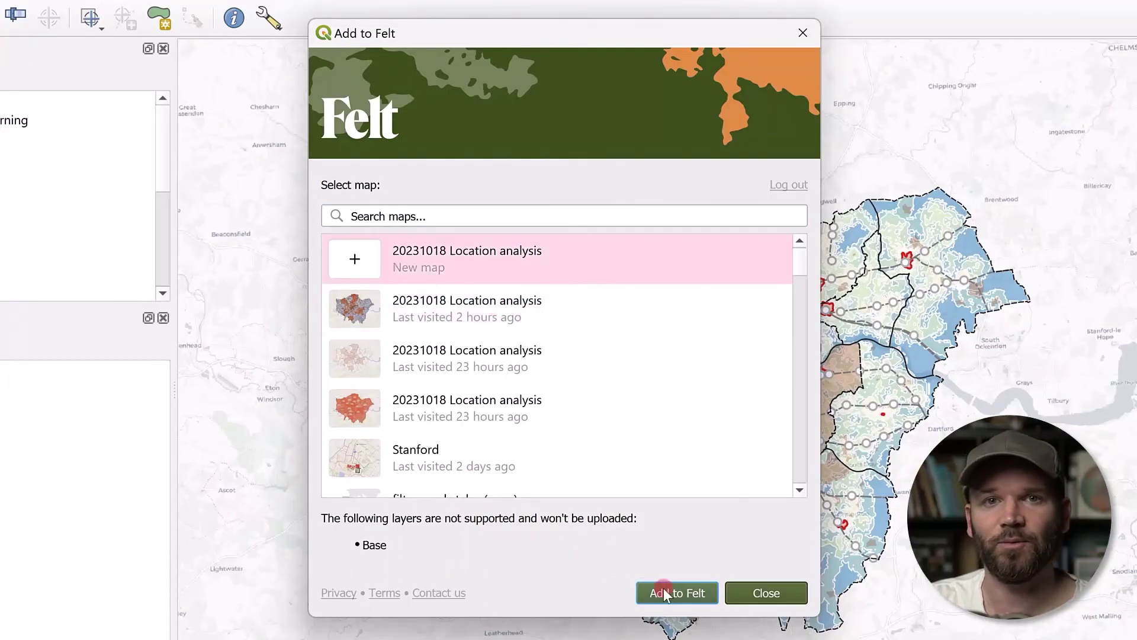
click(678, 593)
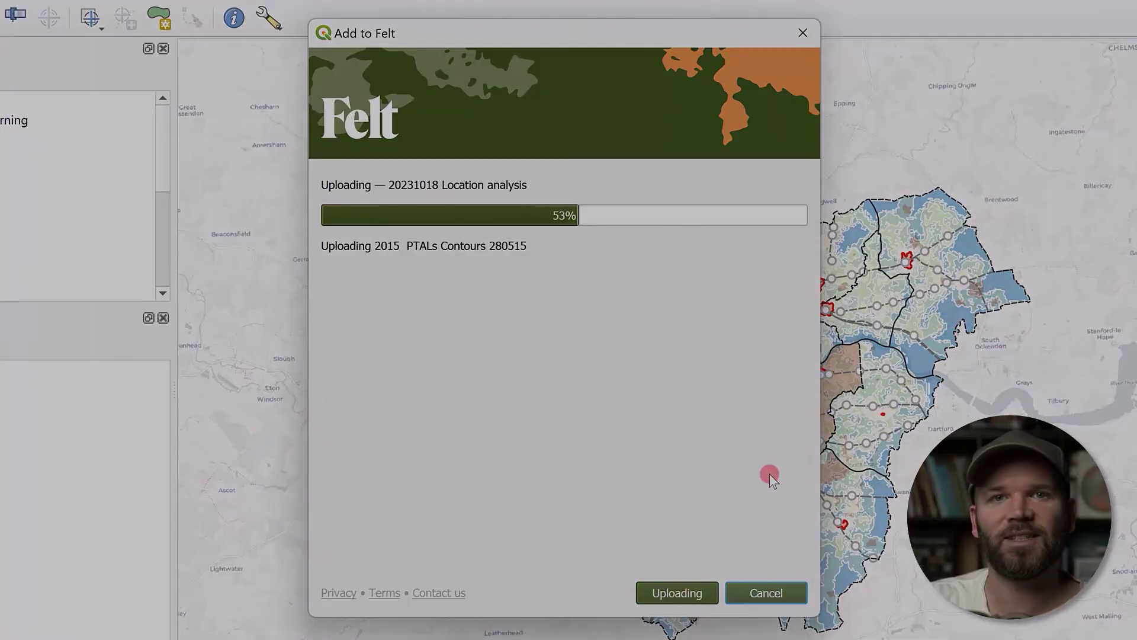